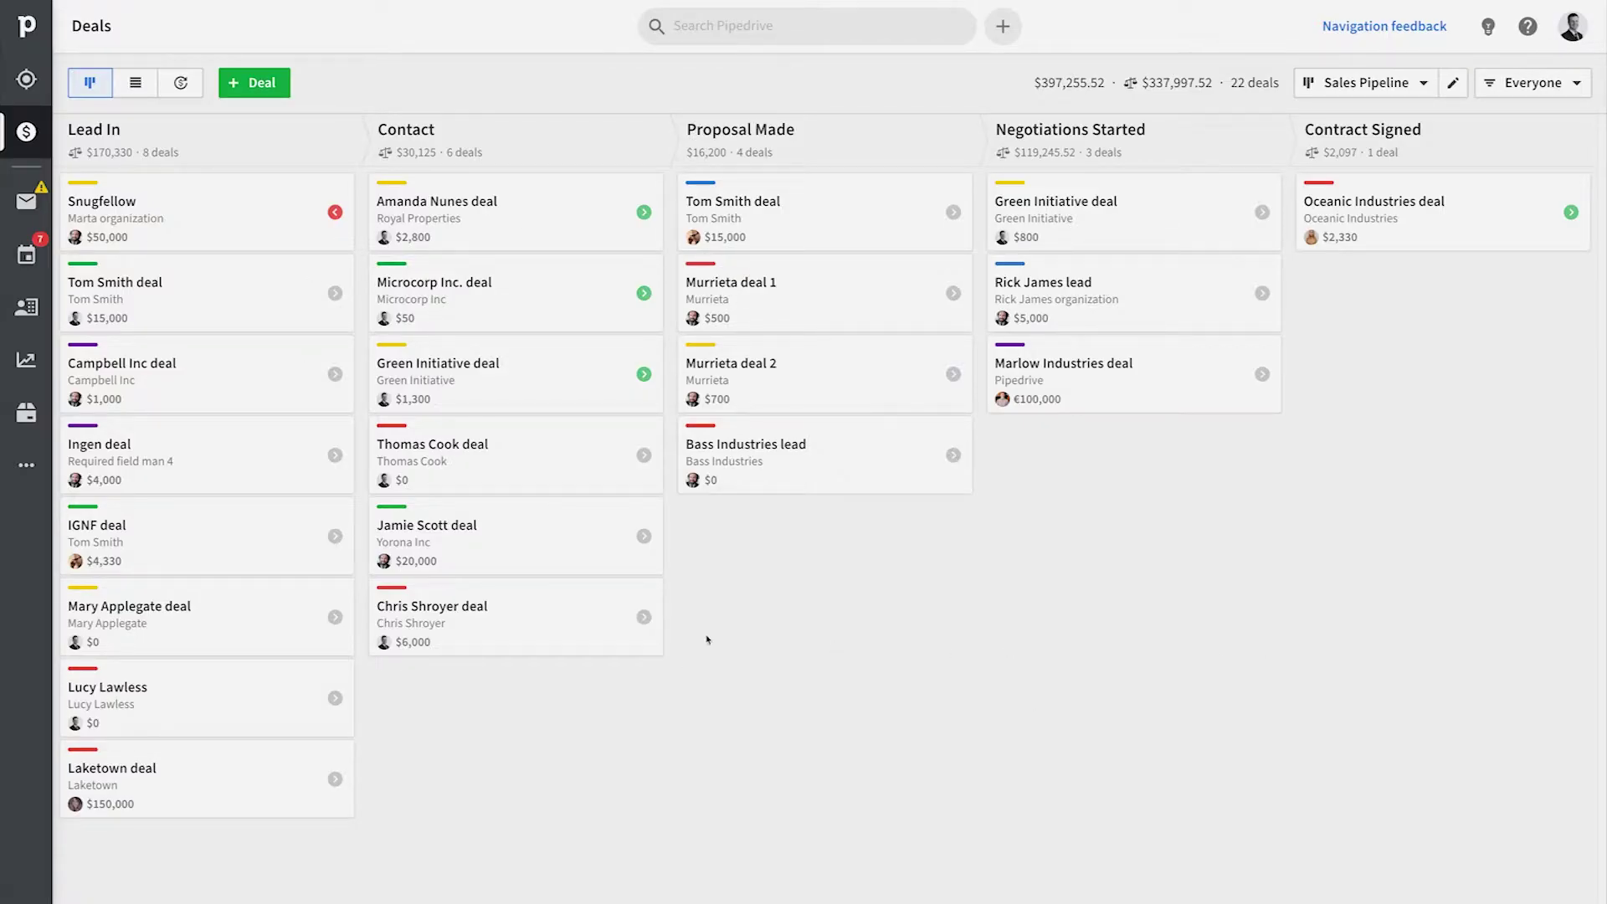
# From company settings, start adding a new account in the contact sync settings
pyautogui.click(1573, 27)
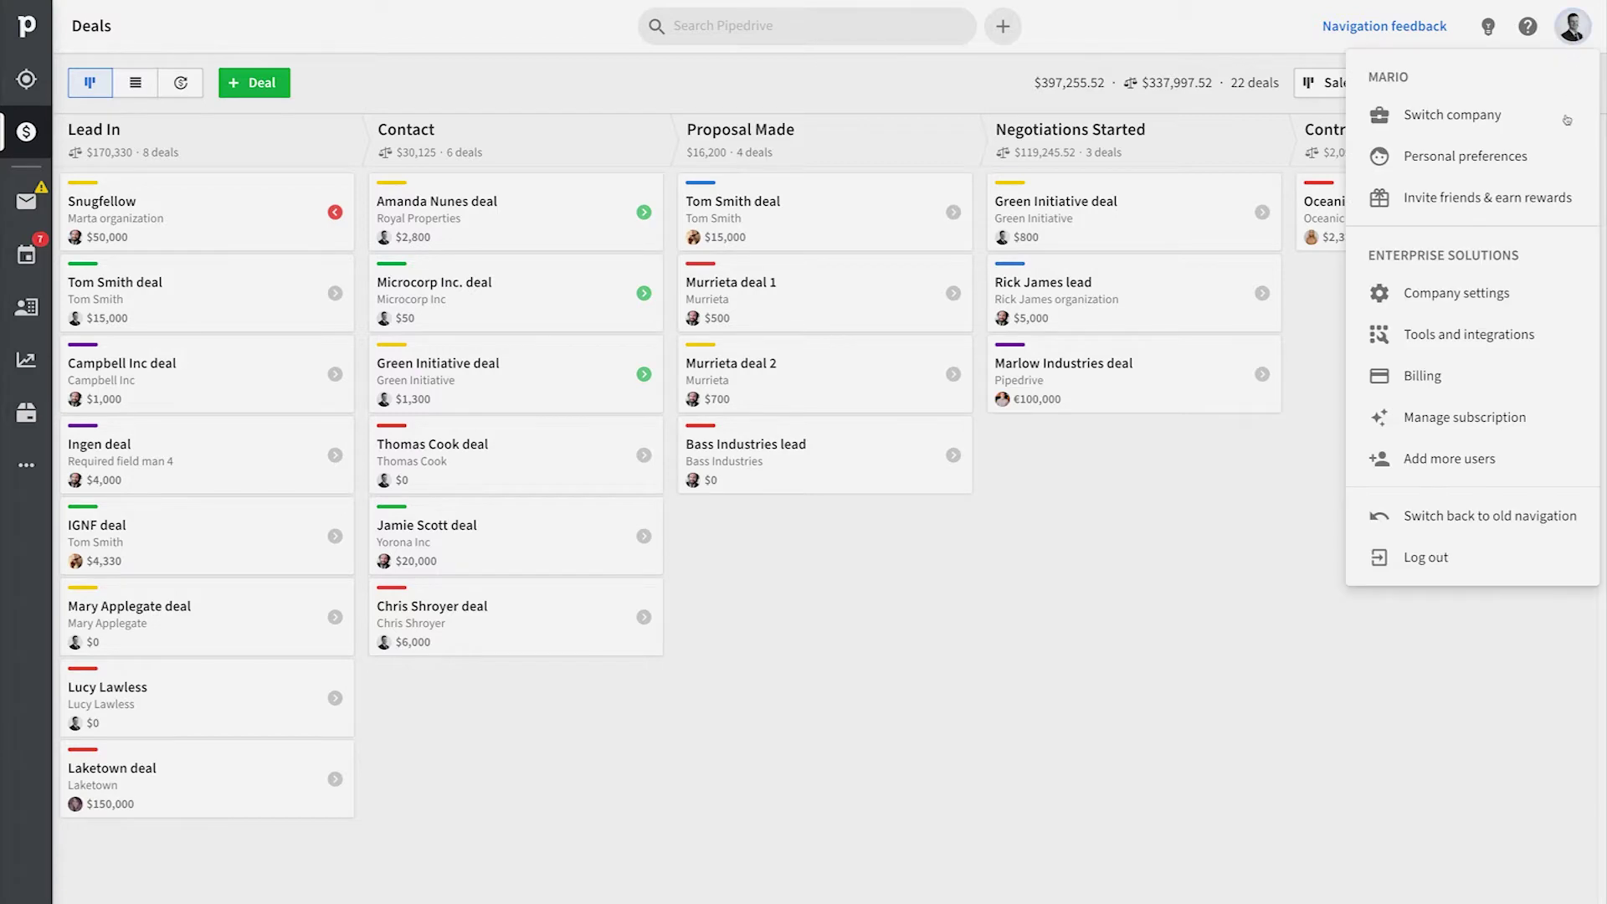
pyautogui.click(1457, 296)
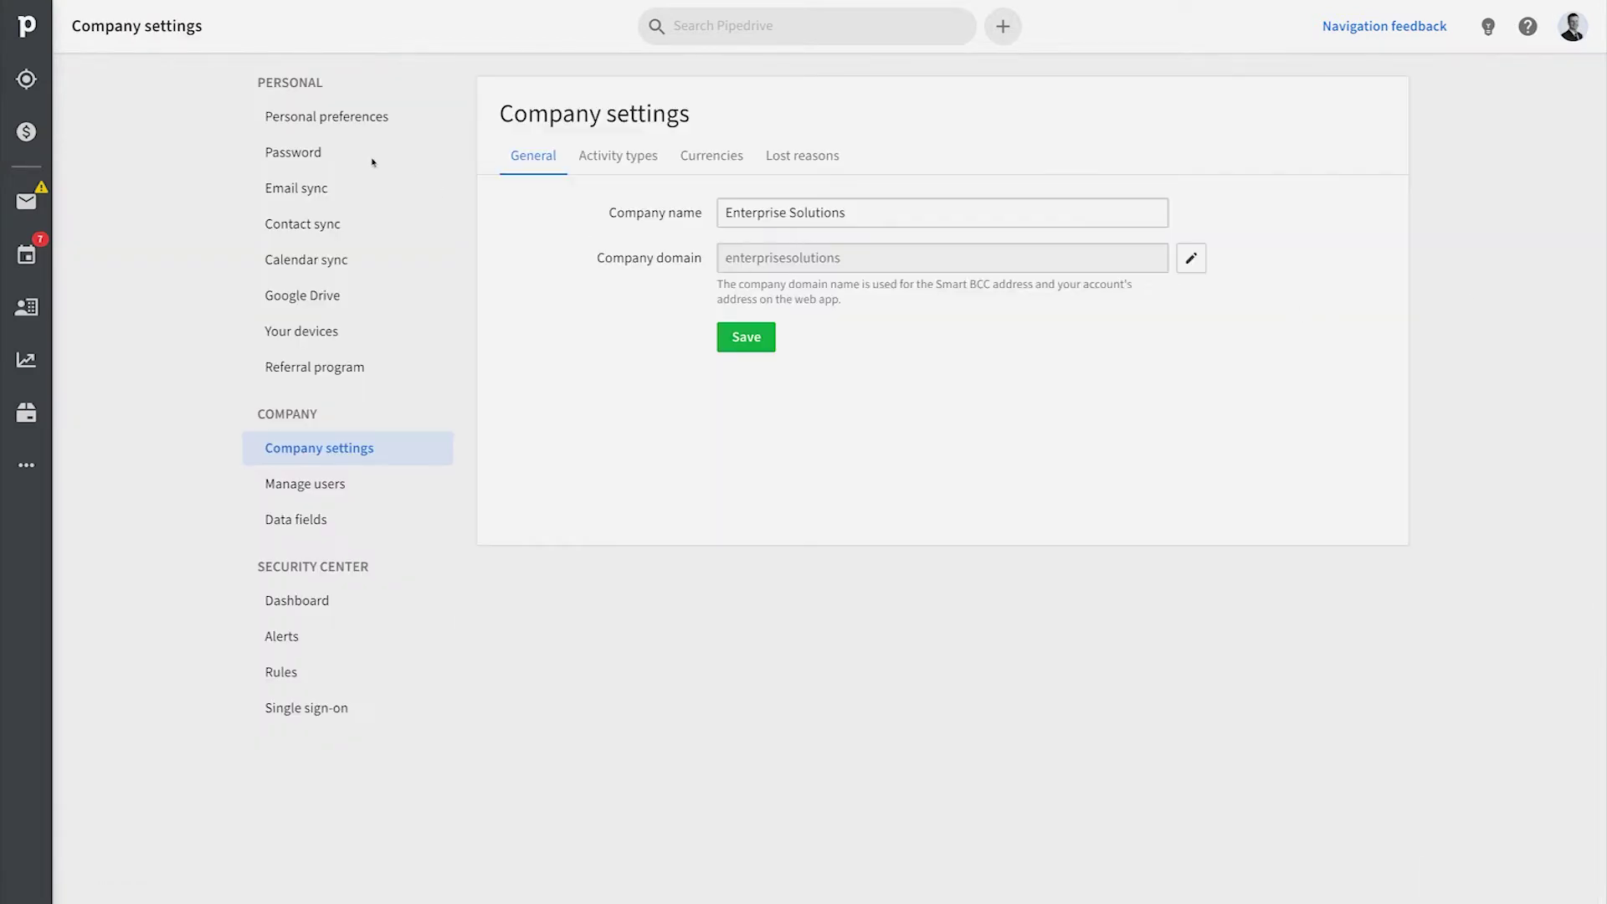
pyautogui.click(304, 224)
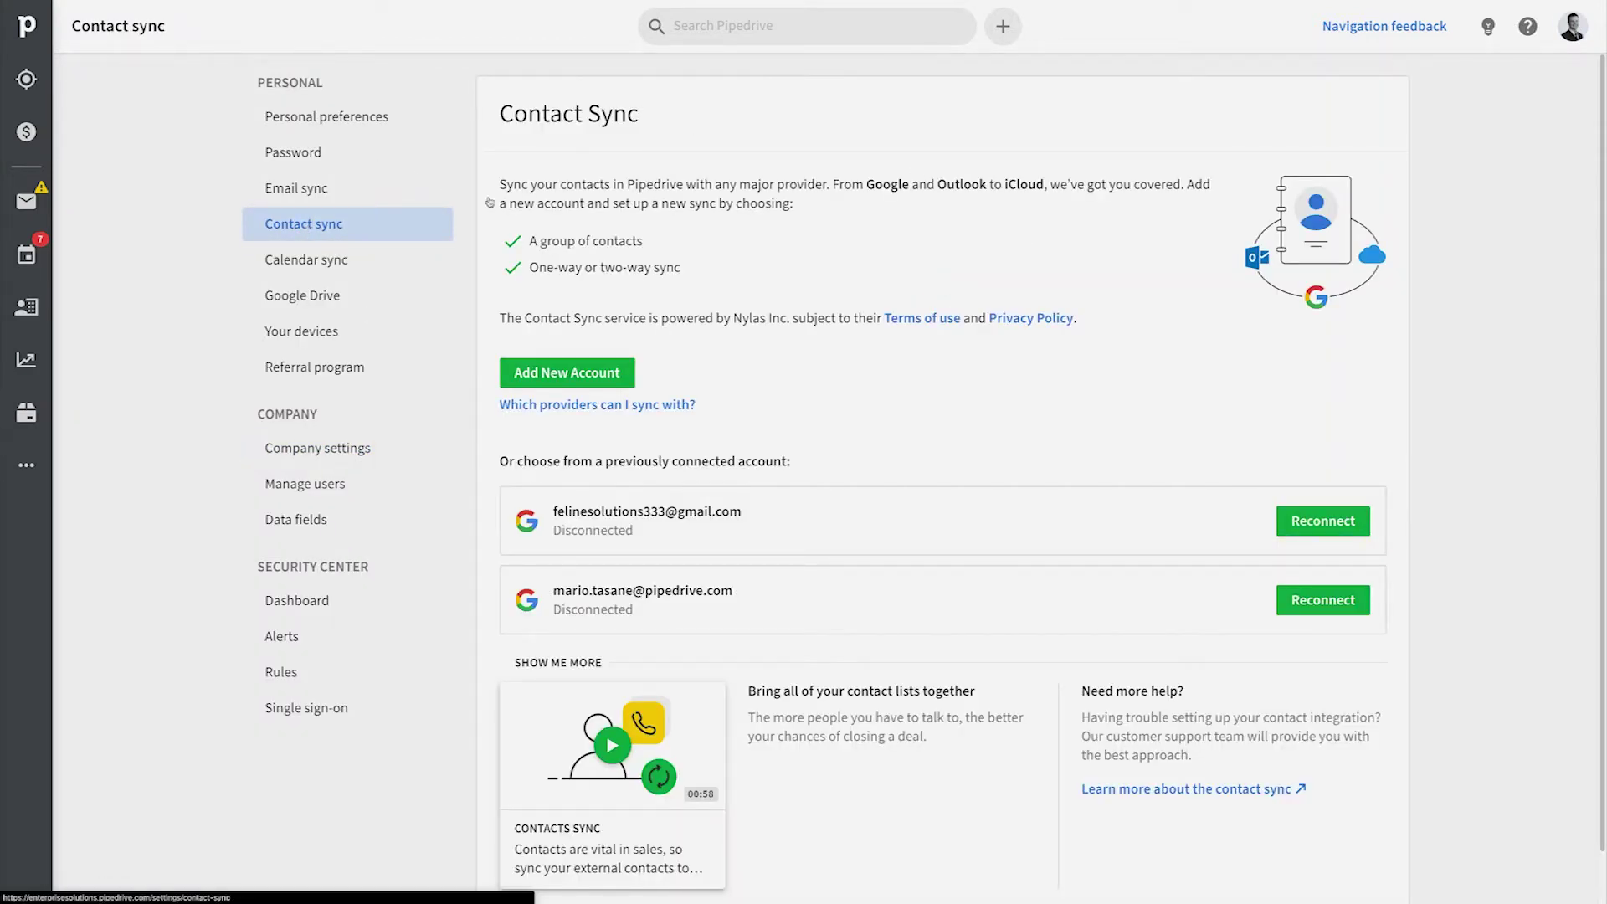
pyautogui.click(579, 373)
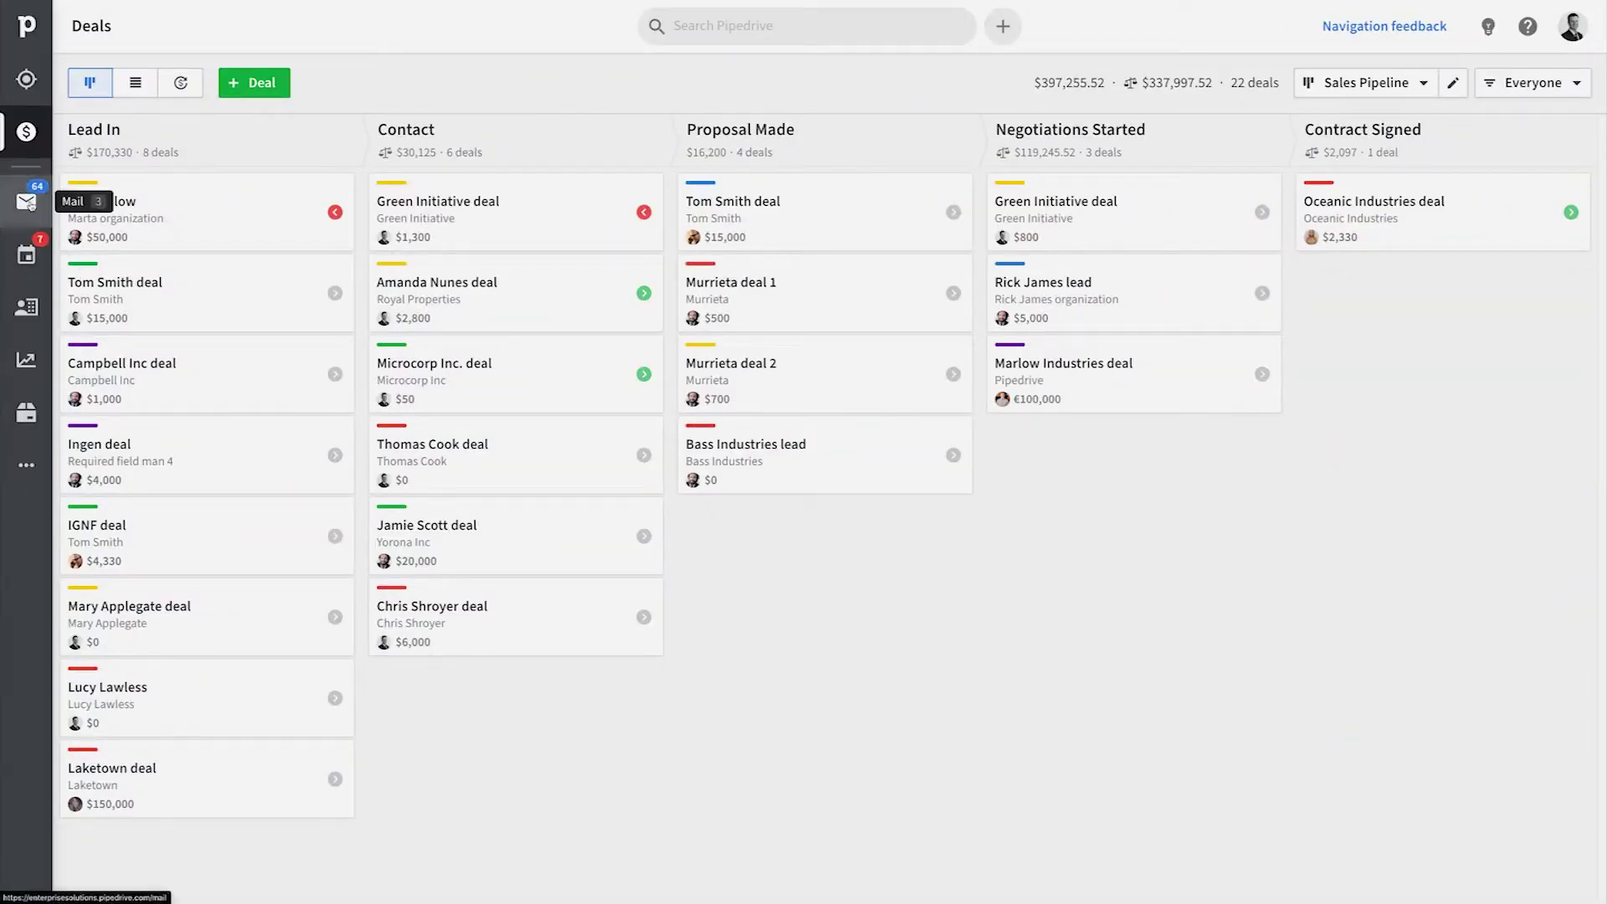
# Add the company Gmail account in Email sync and allow Pipedrive access
pyautogui.click(26, 201)
pyautogui.click(570, 426)
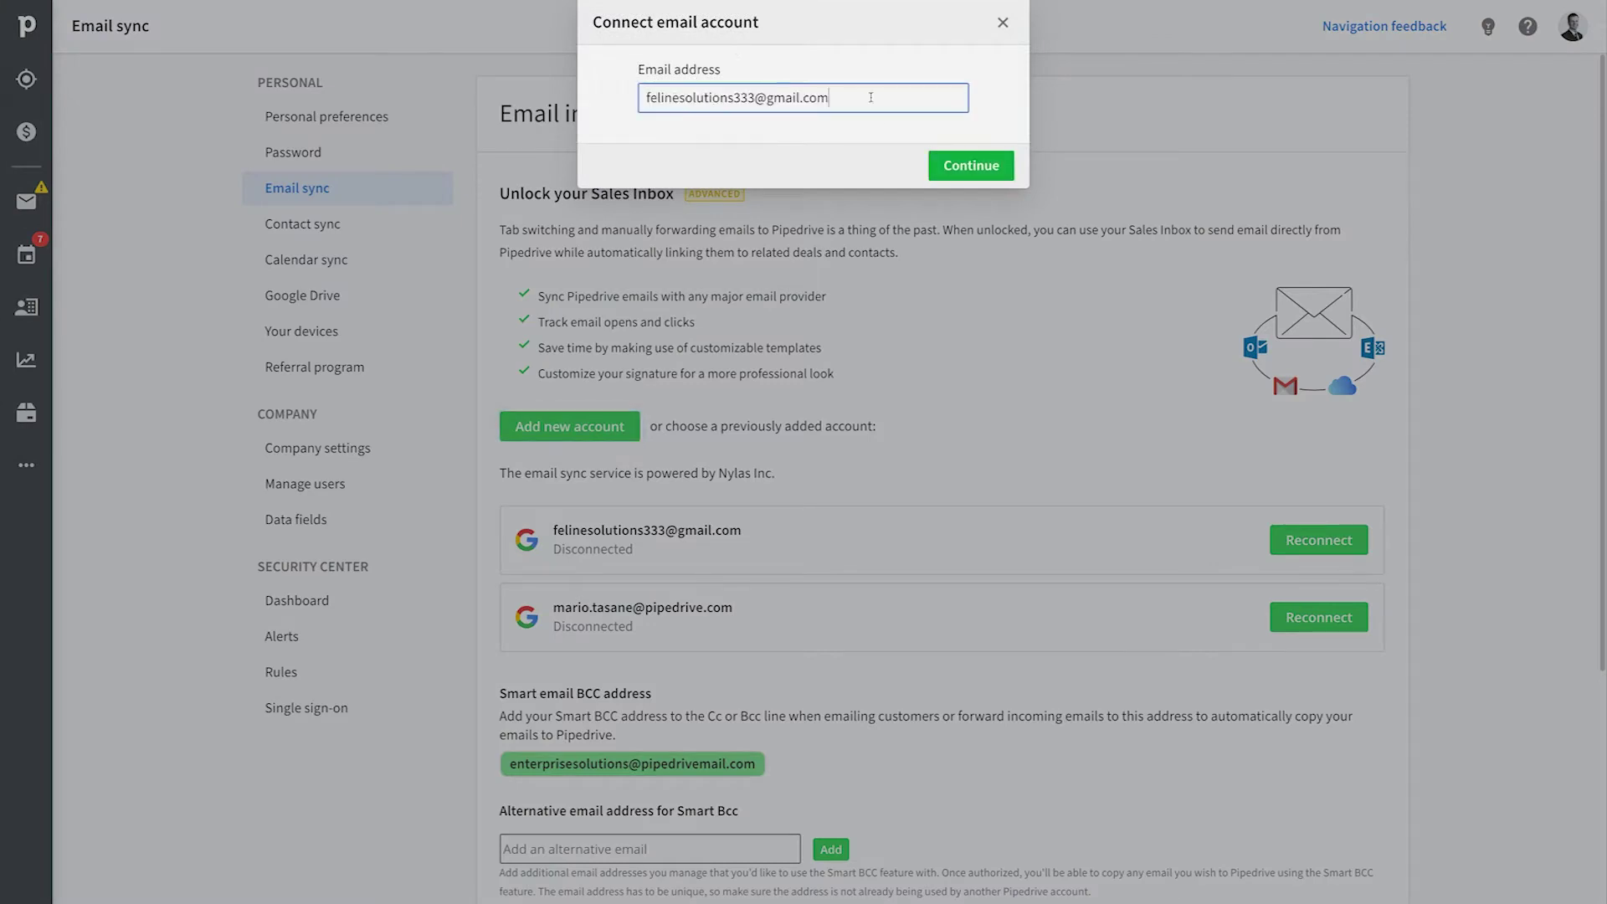
pyautogui.click(970, 165)
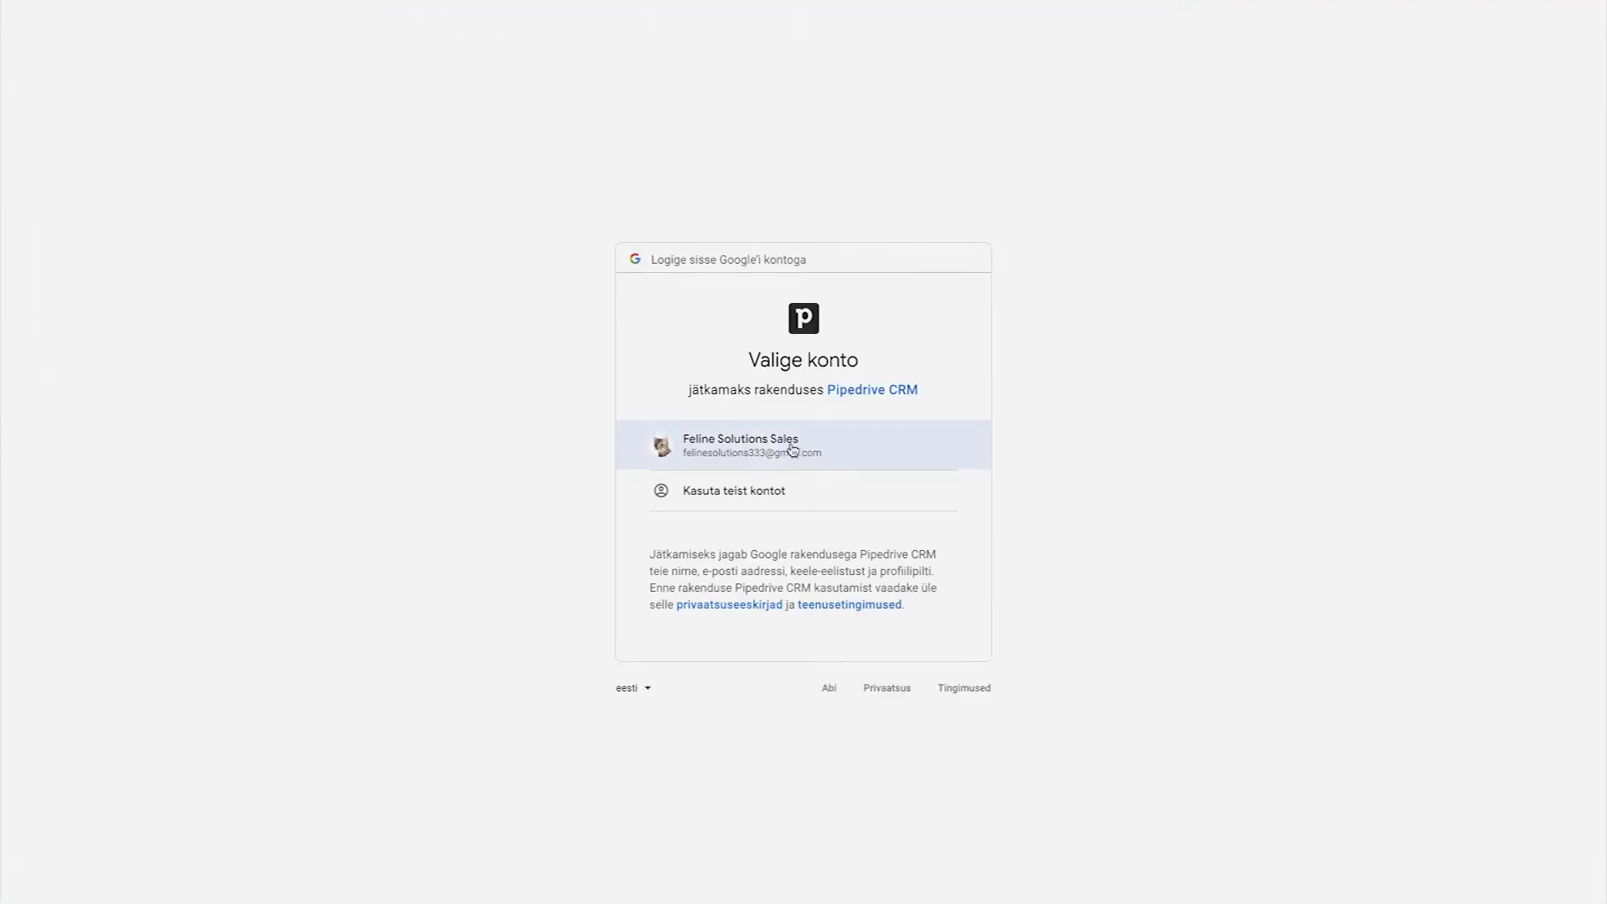
pyautogui.click(779, 449)
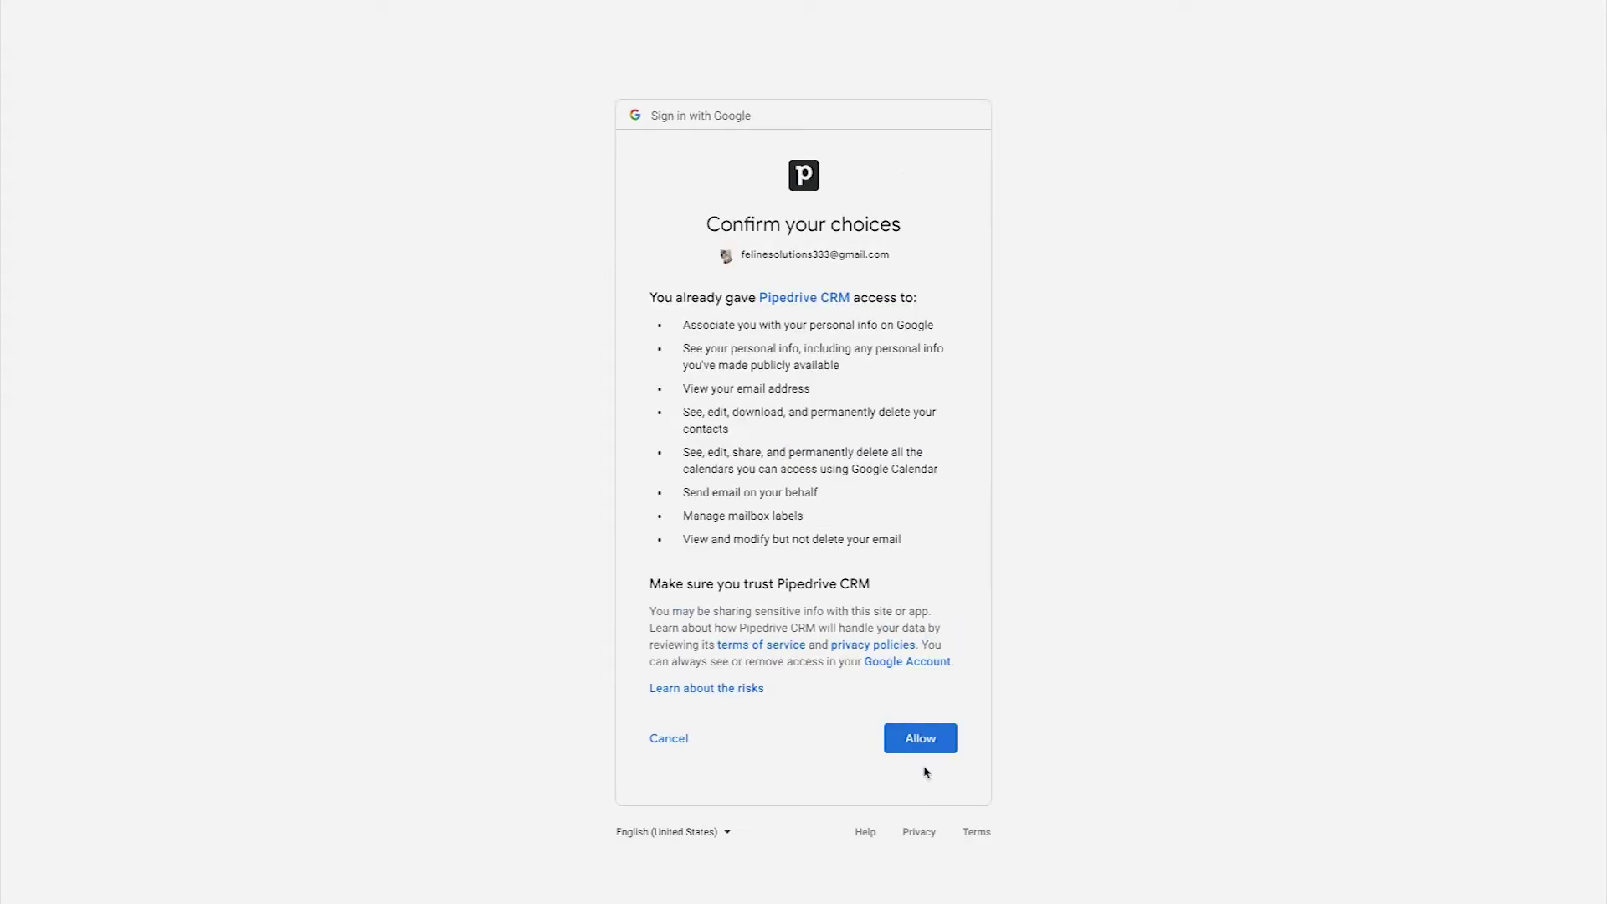
pyautogui.click(945, 741)
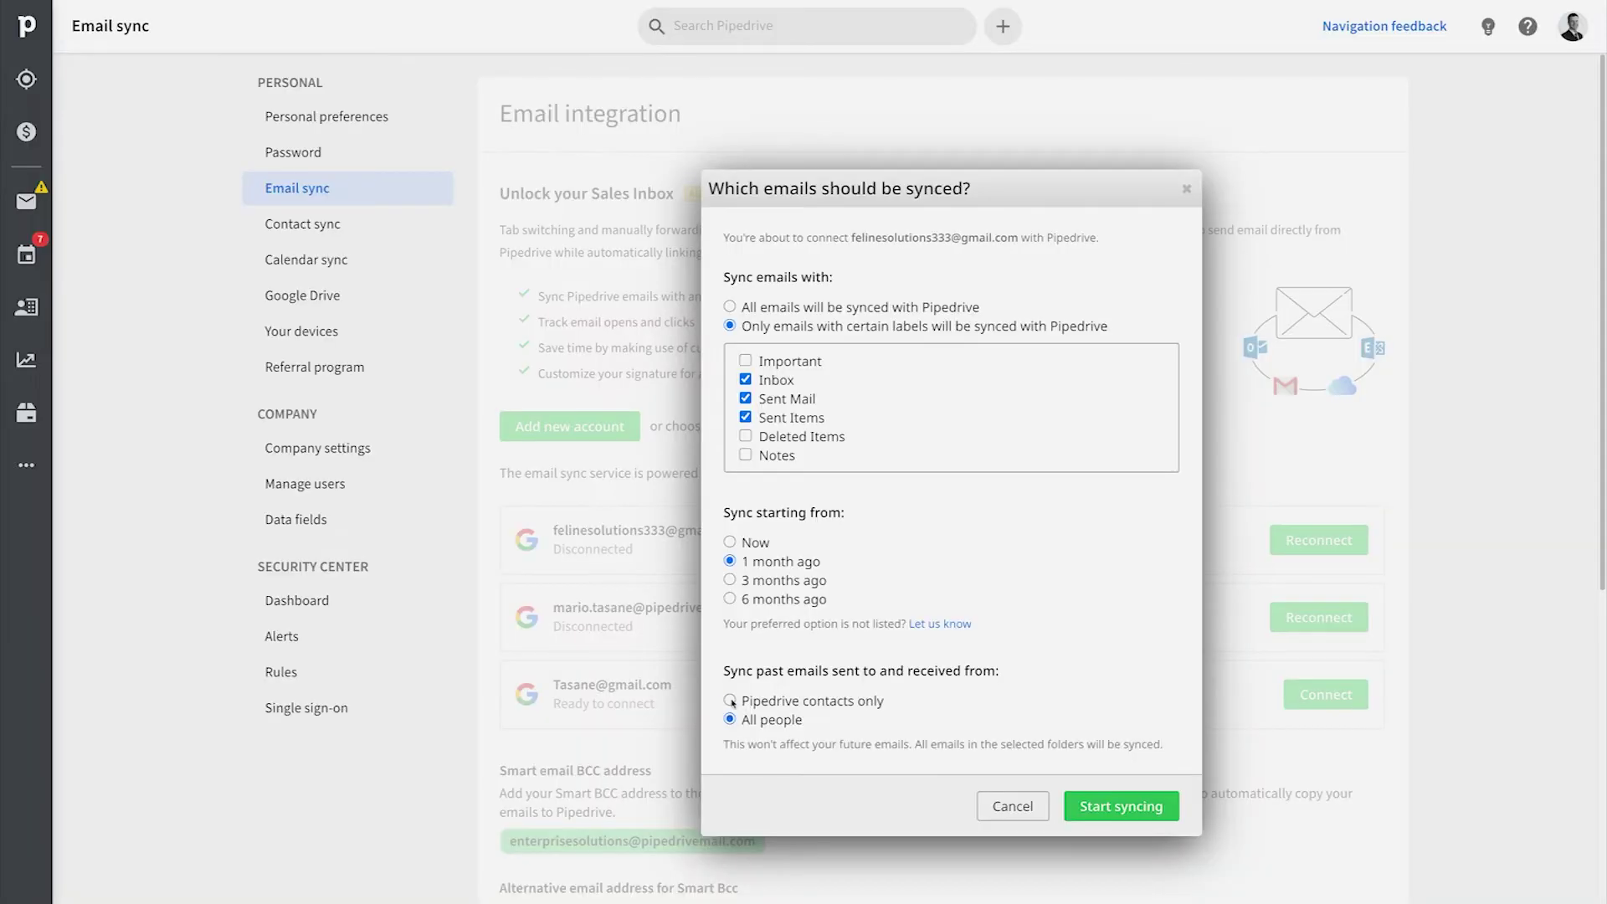
# Sync Pipedrive-contact emails from three months ago and view the Sent folder
pyautogui.click(799, 586)
pyautogui.scroll(-2, 746, 460)
pyautogui.scroll(-1, 764, 528)
pyautogui.scroll(1, 763, 352)
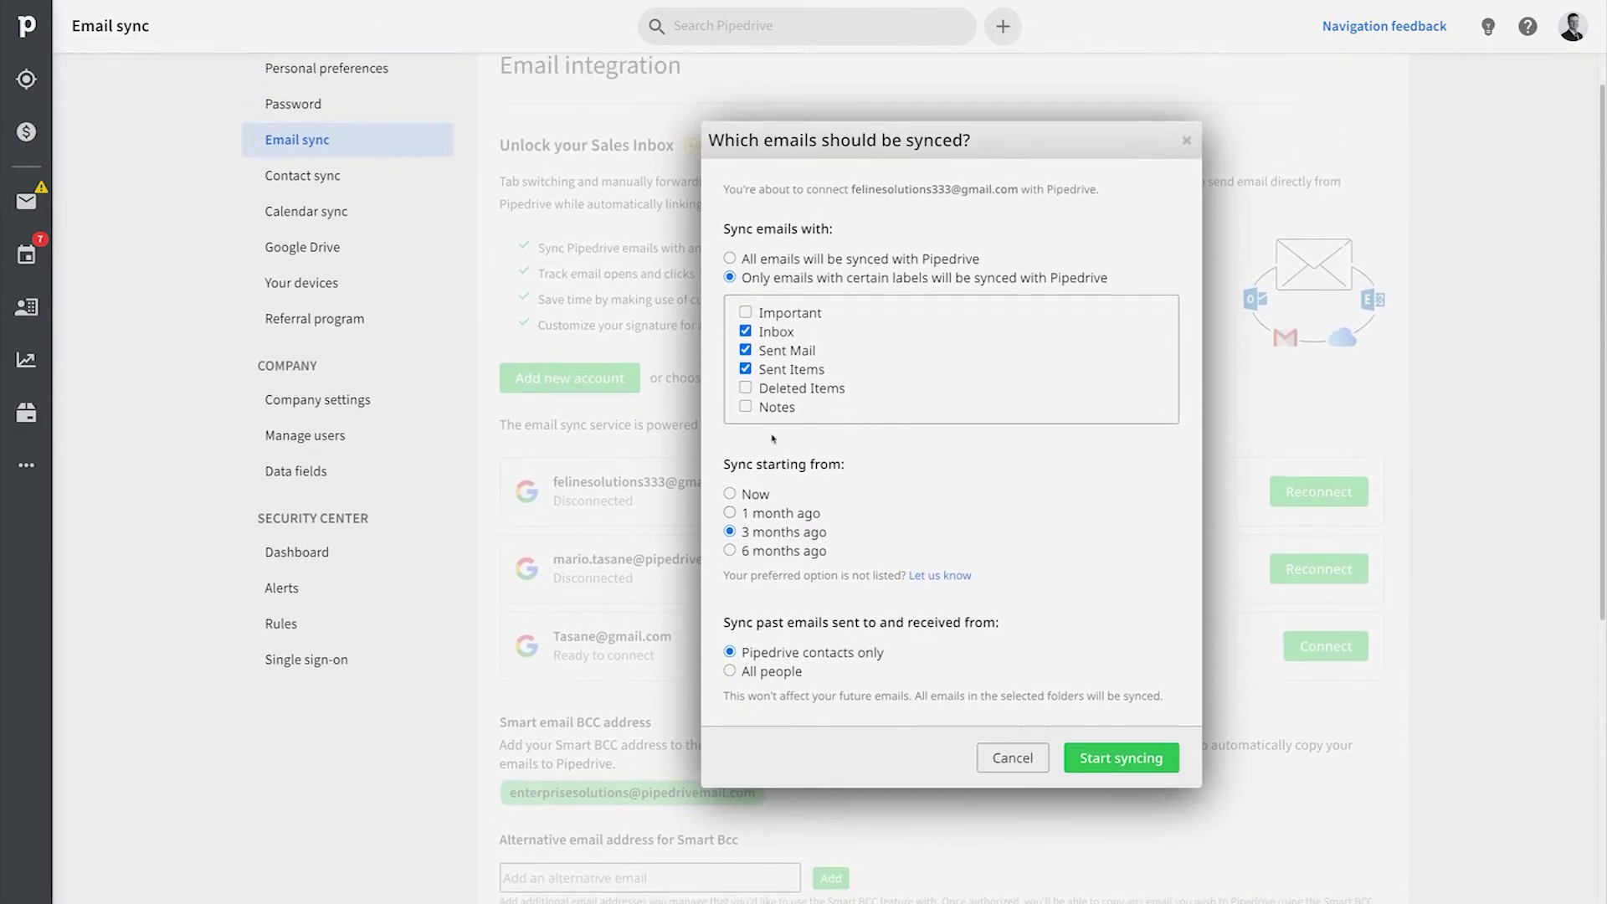
pyautogui.scroll(1, 772, 438)
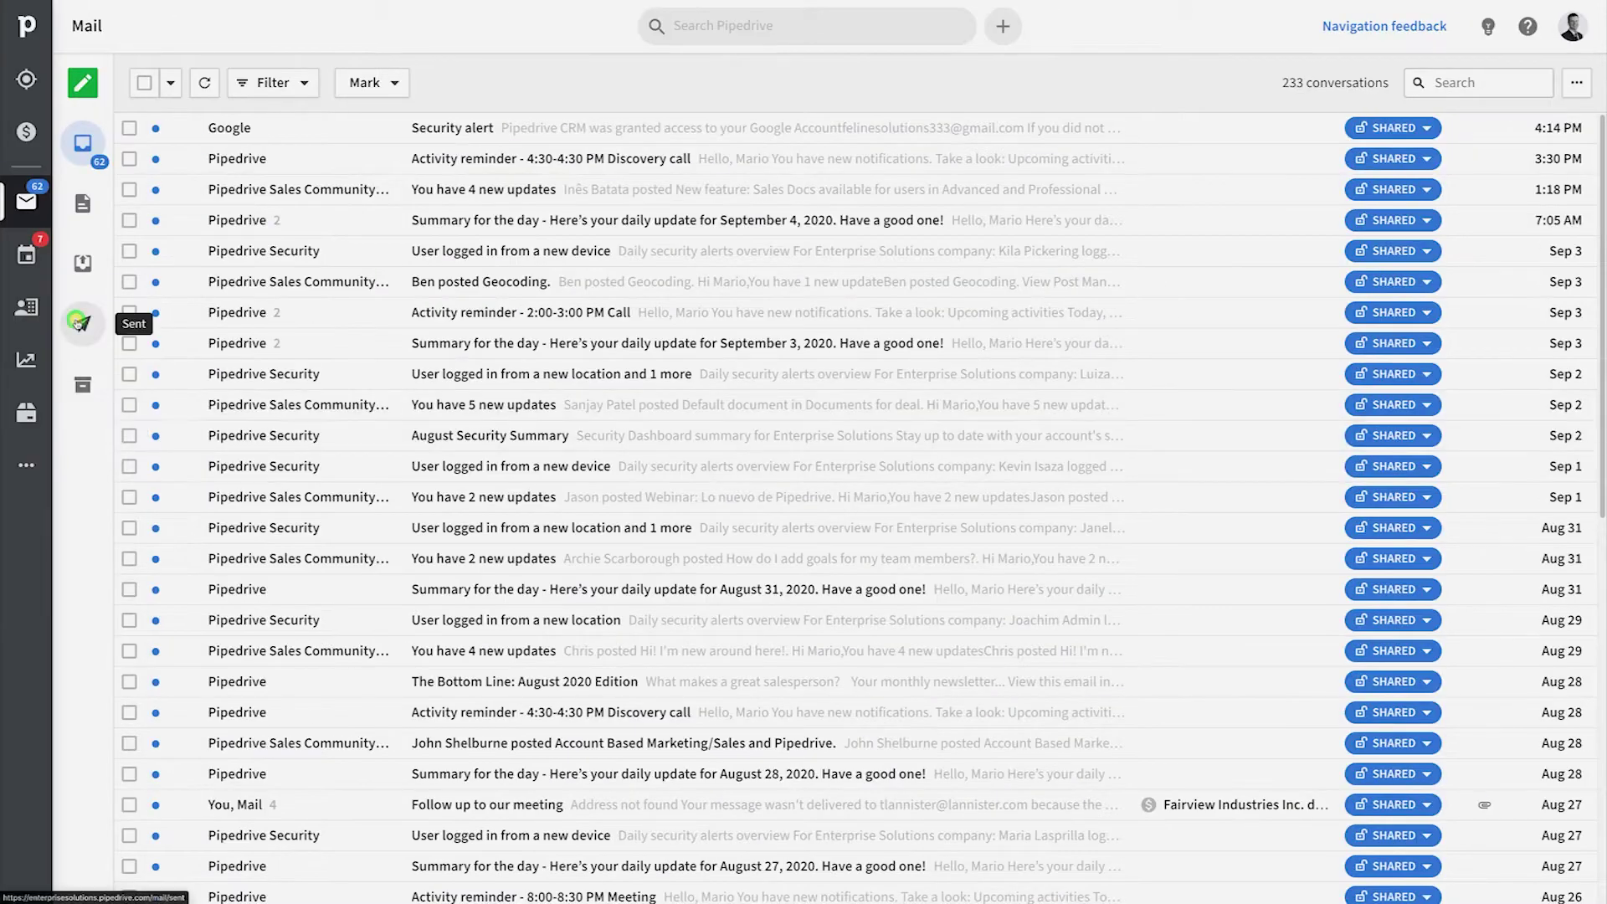
pyautogui.click(81, 323)
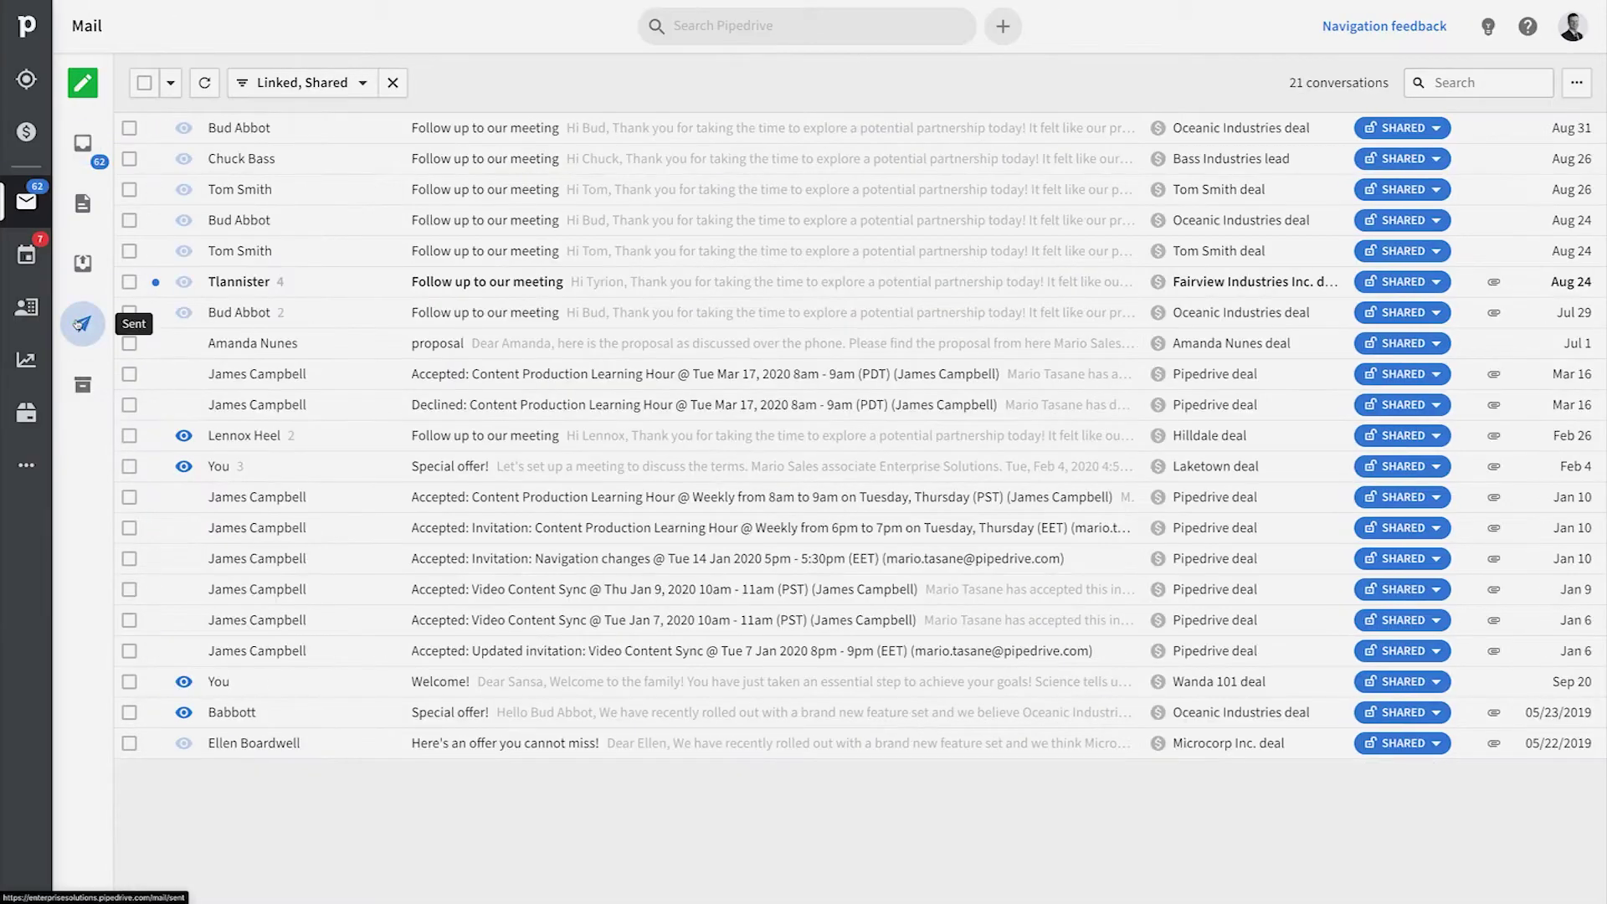
# Filter mail to shared, deal-linked conversations and reply to the top 'Follow up to our meeting' email
pyautogui.click(509, 131)
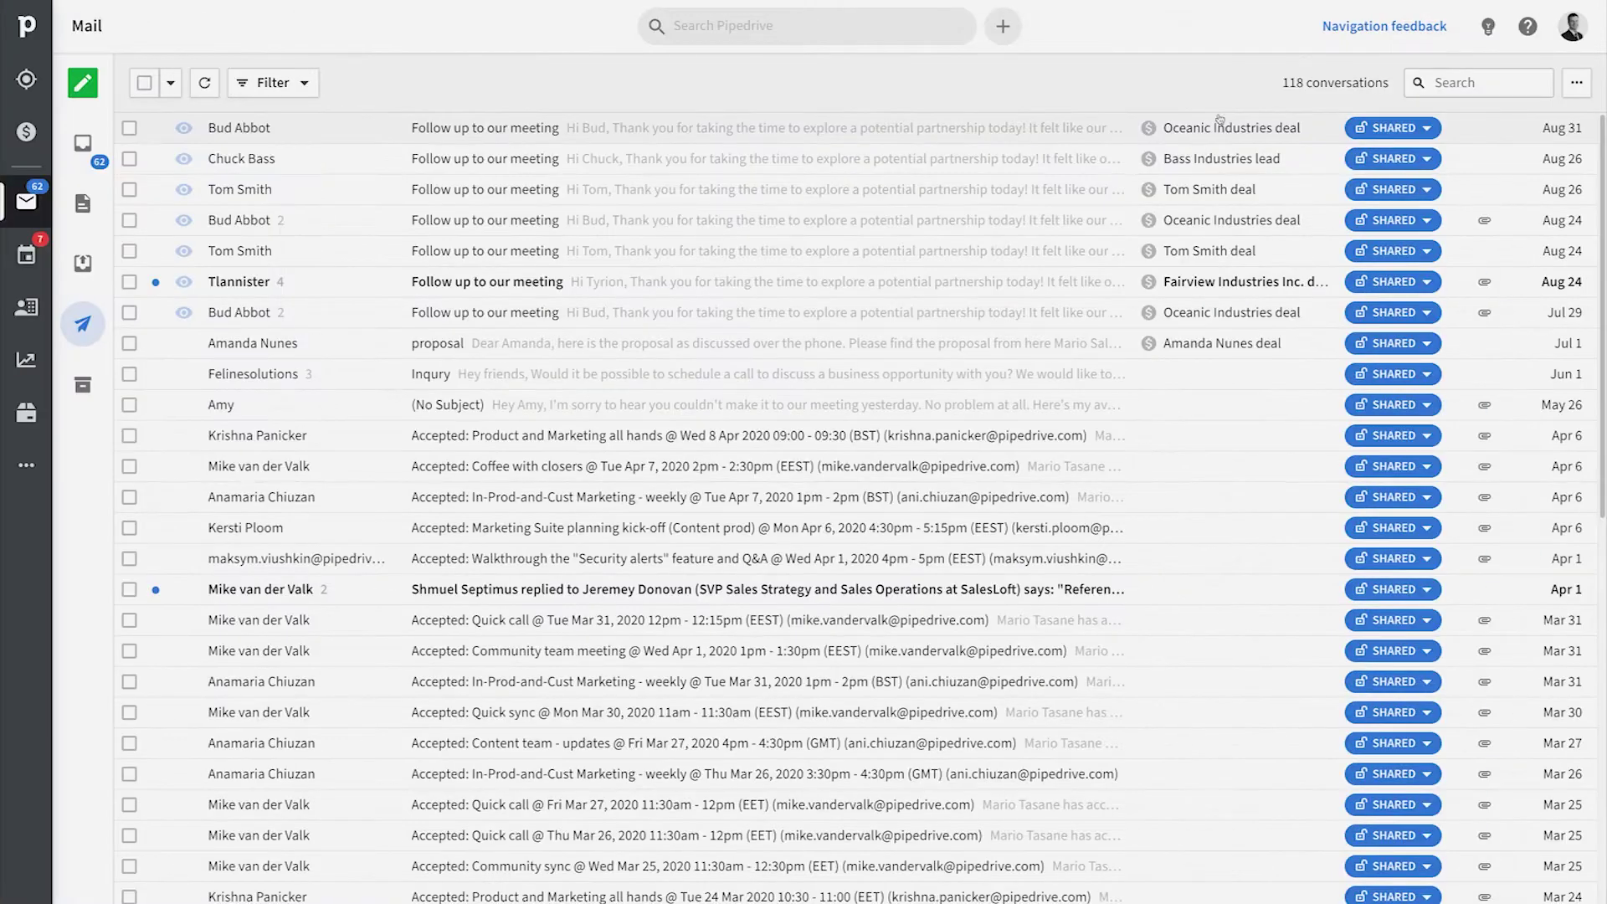
pyautogui.click(1470, 82)
pyautogui.write('bud')
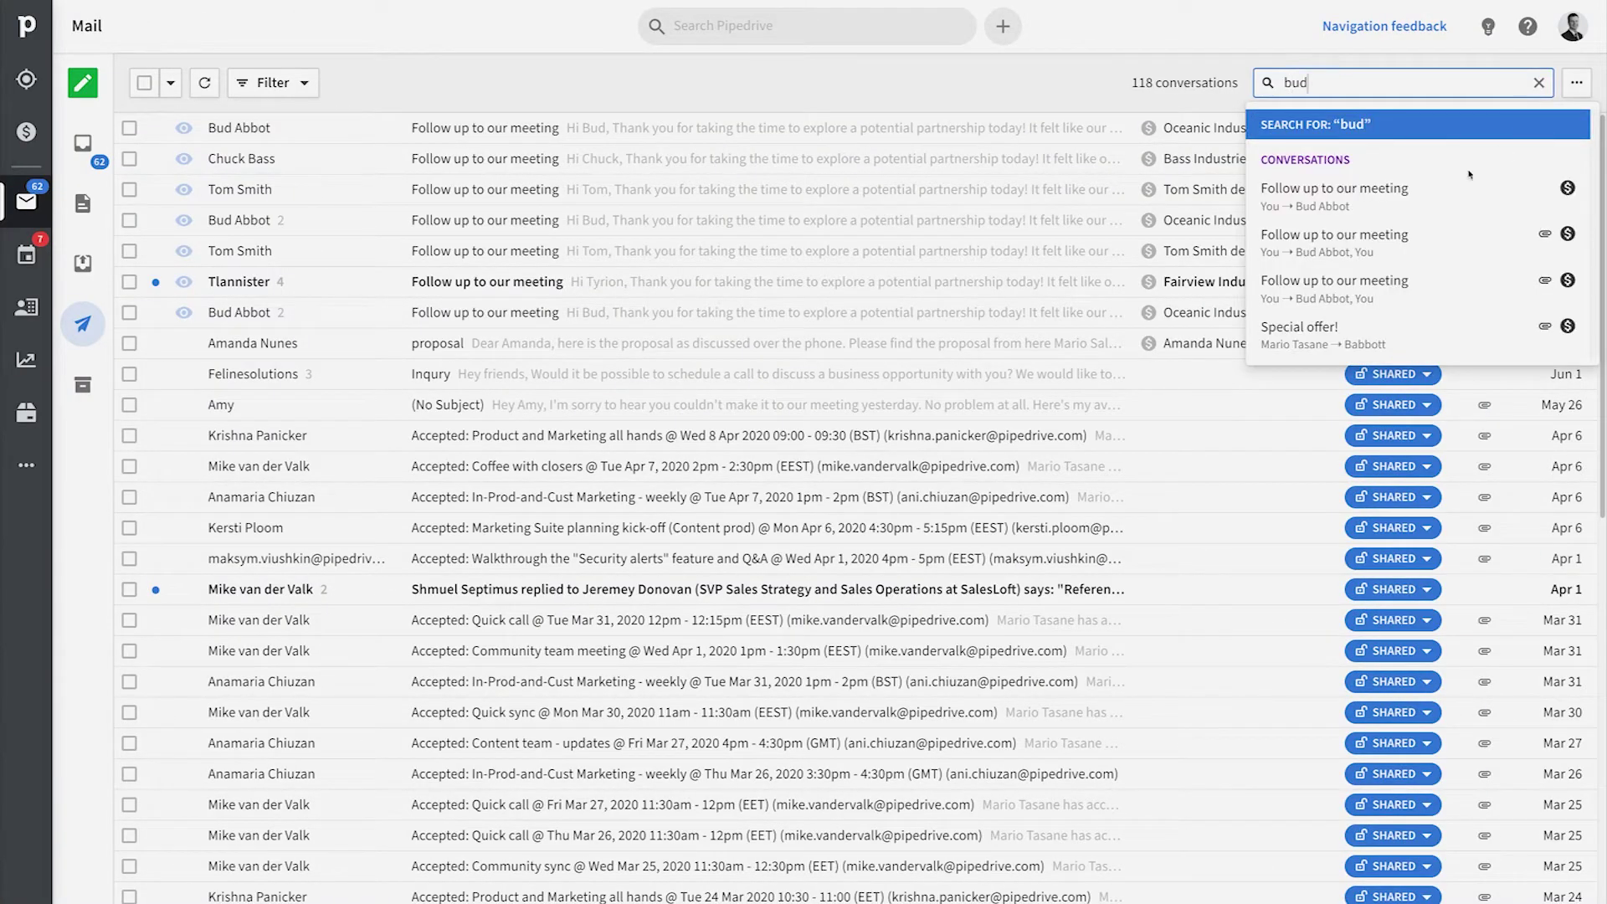
pyautogui.click(287, 83)
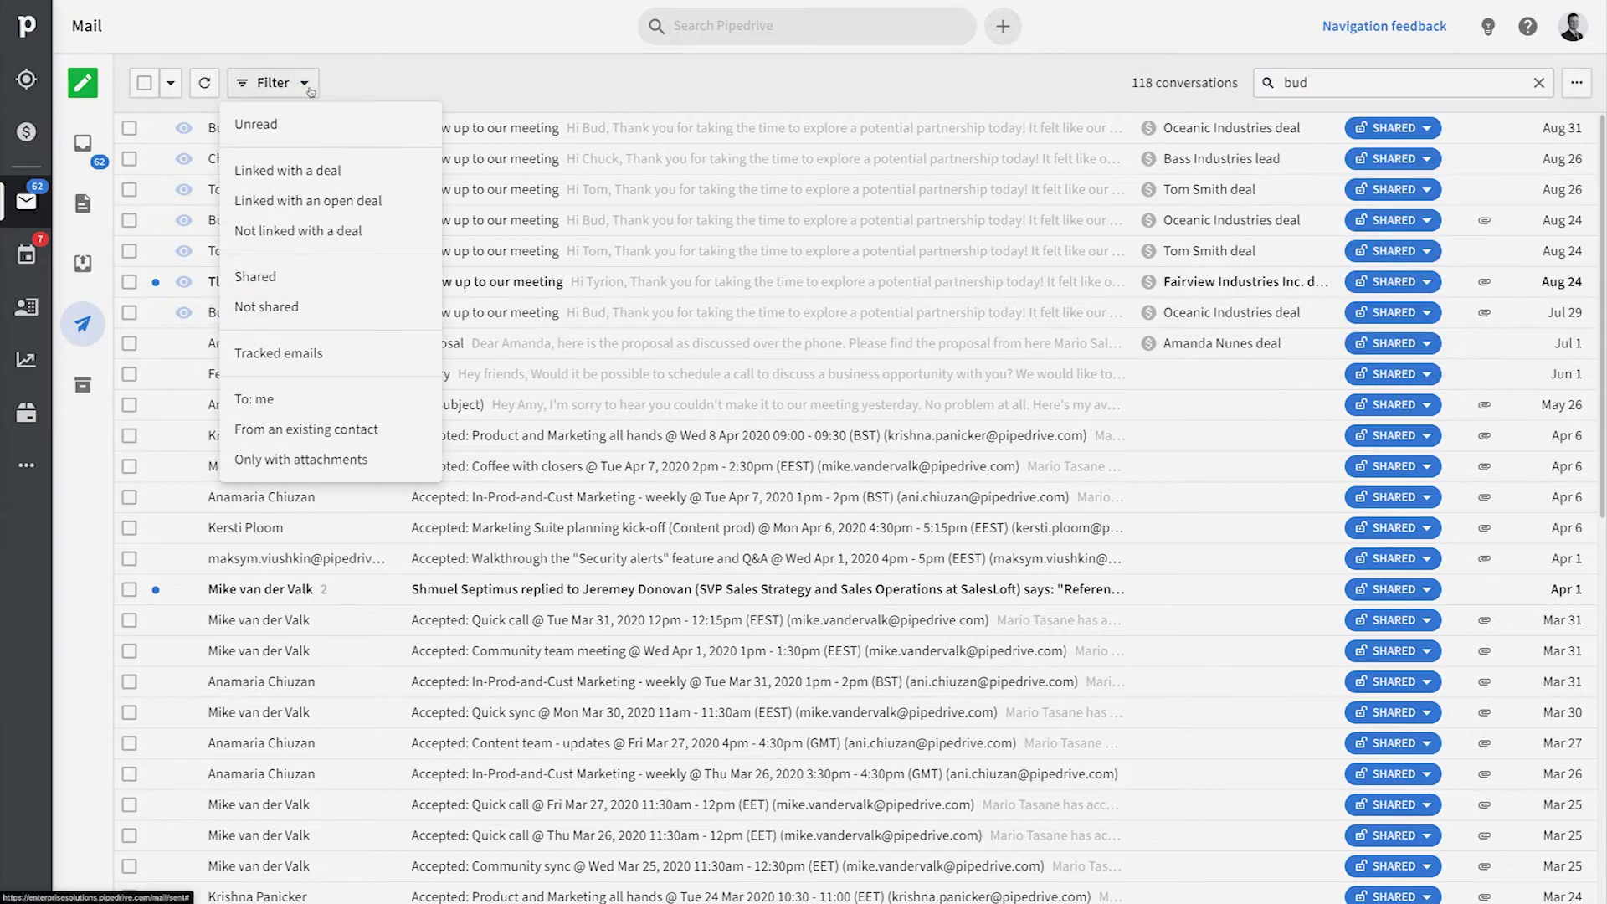
pyautogui.click(334, 168)
pyautogui.click(317, 284)
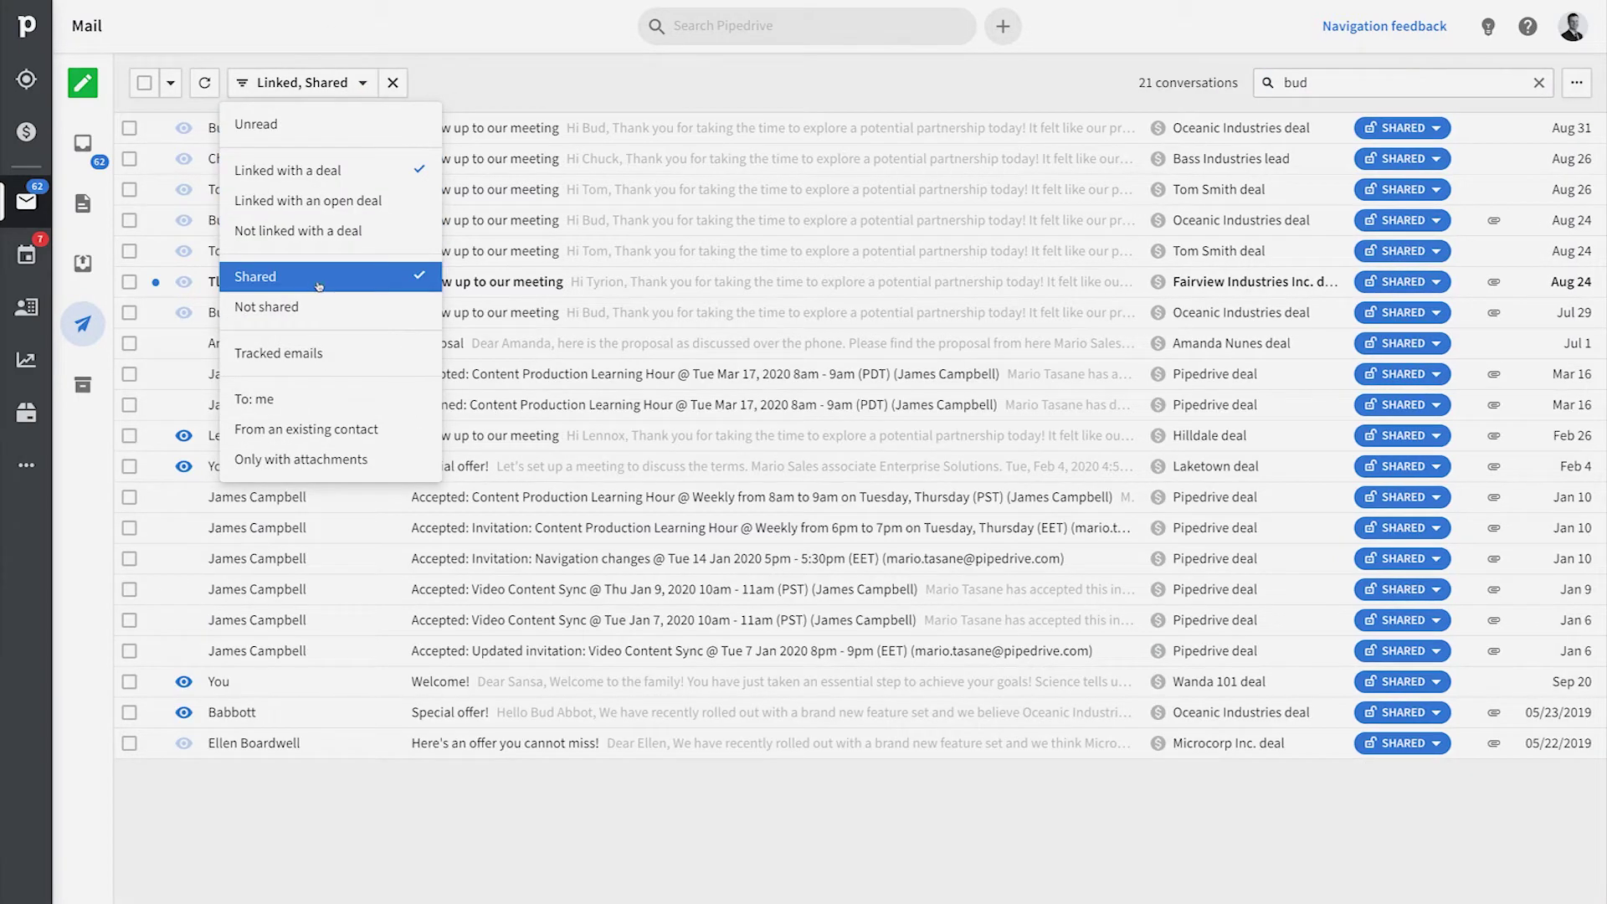
pyautogui.click(628, 127)
pyautogui.click(188, 689)
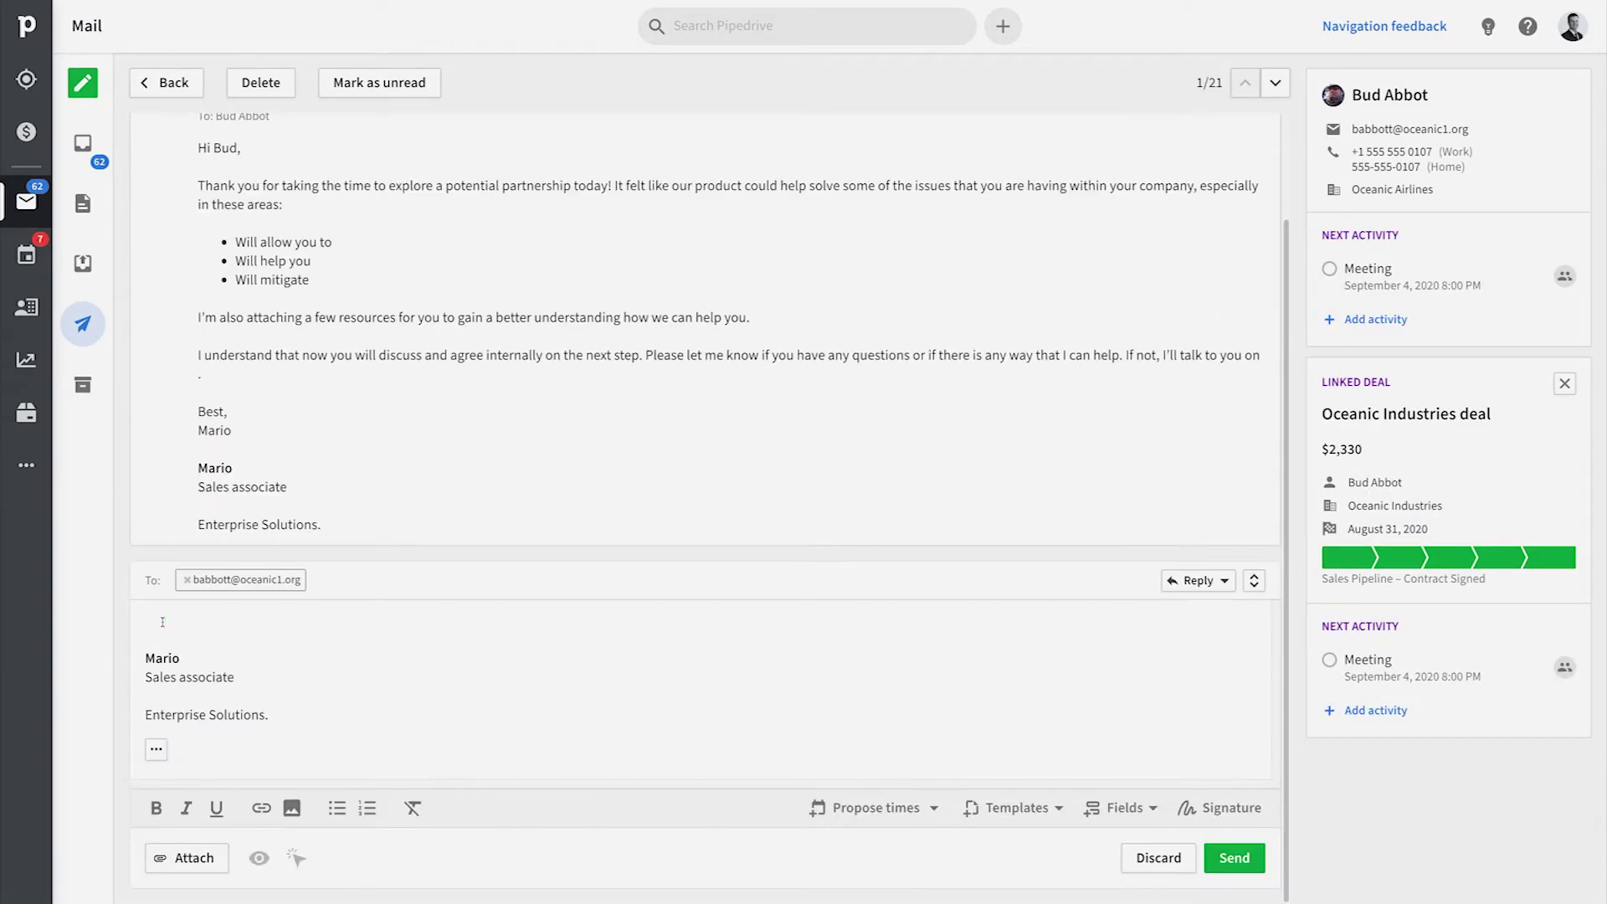
# Open the follow-up conversation from the Oceanic Industries deal and keep it private
pyautogui.click(1454, 414)
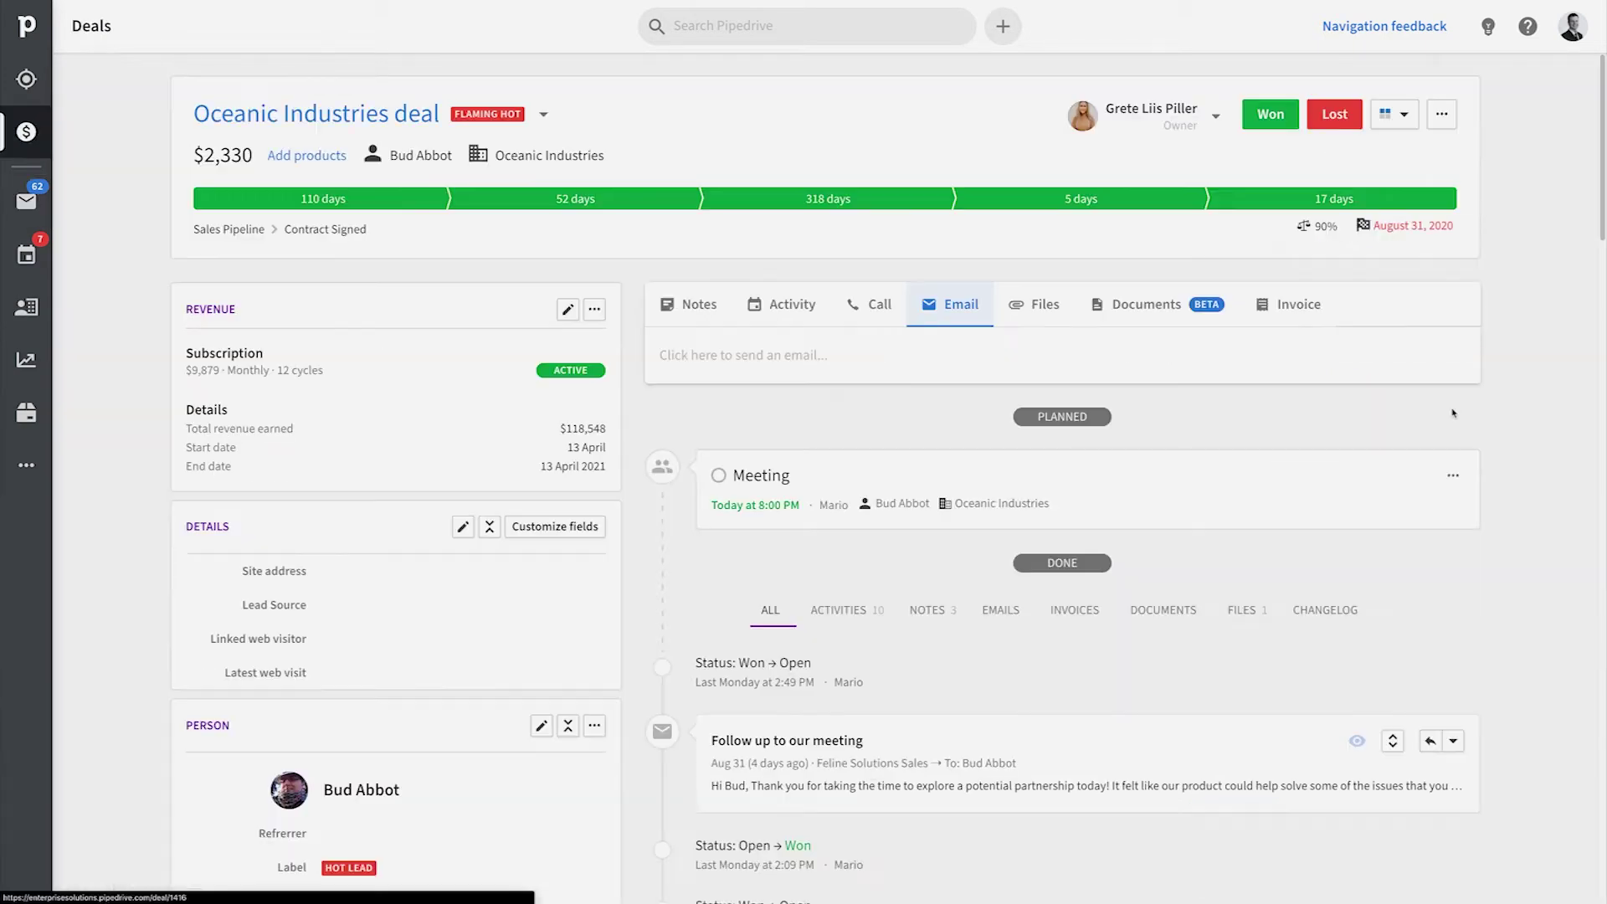
pyautogui.click(1429, 740)
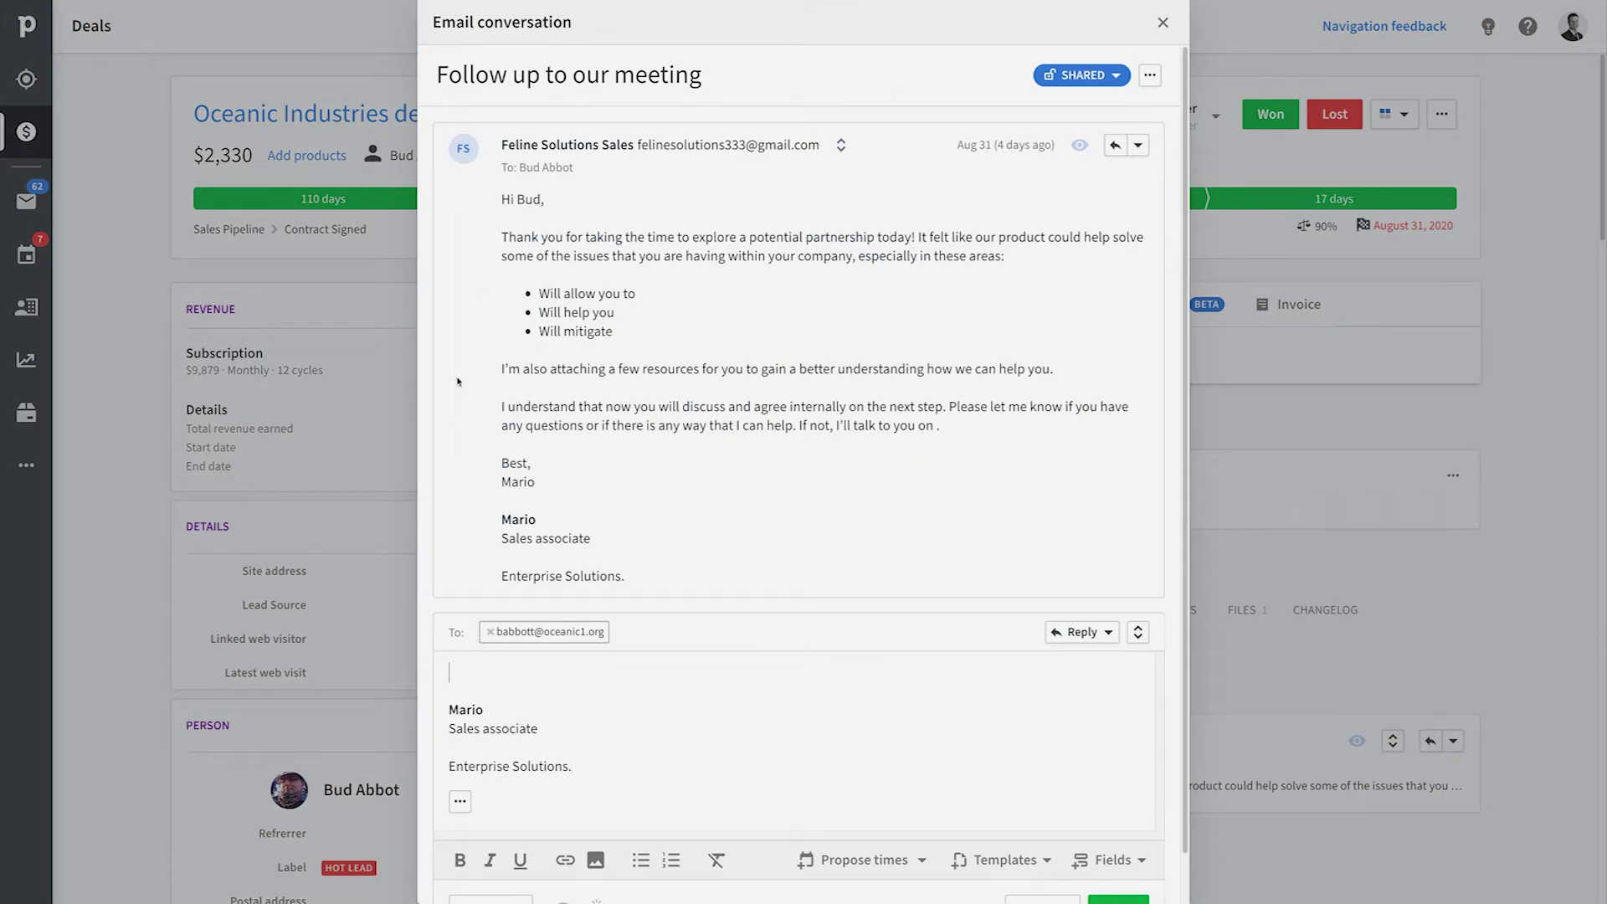
pyautogui.scroll(-1, 668, 603)
pyautogui.scroll(1, 664, 599)
pyautogui.click(1119, 76)
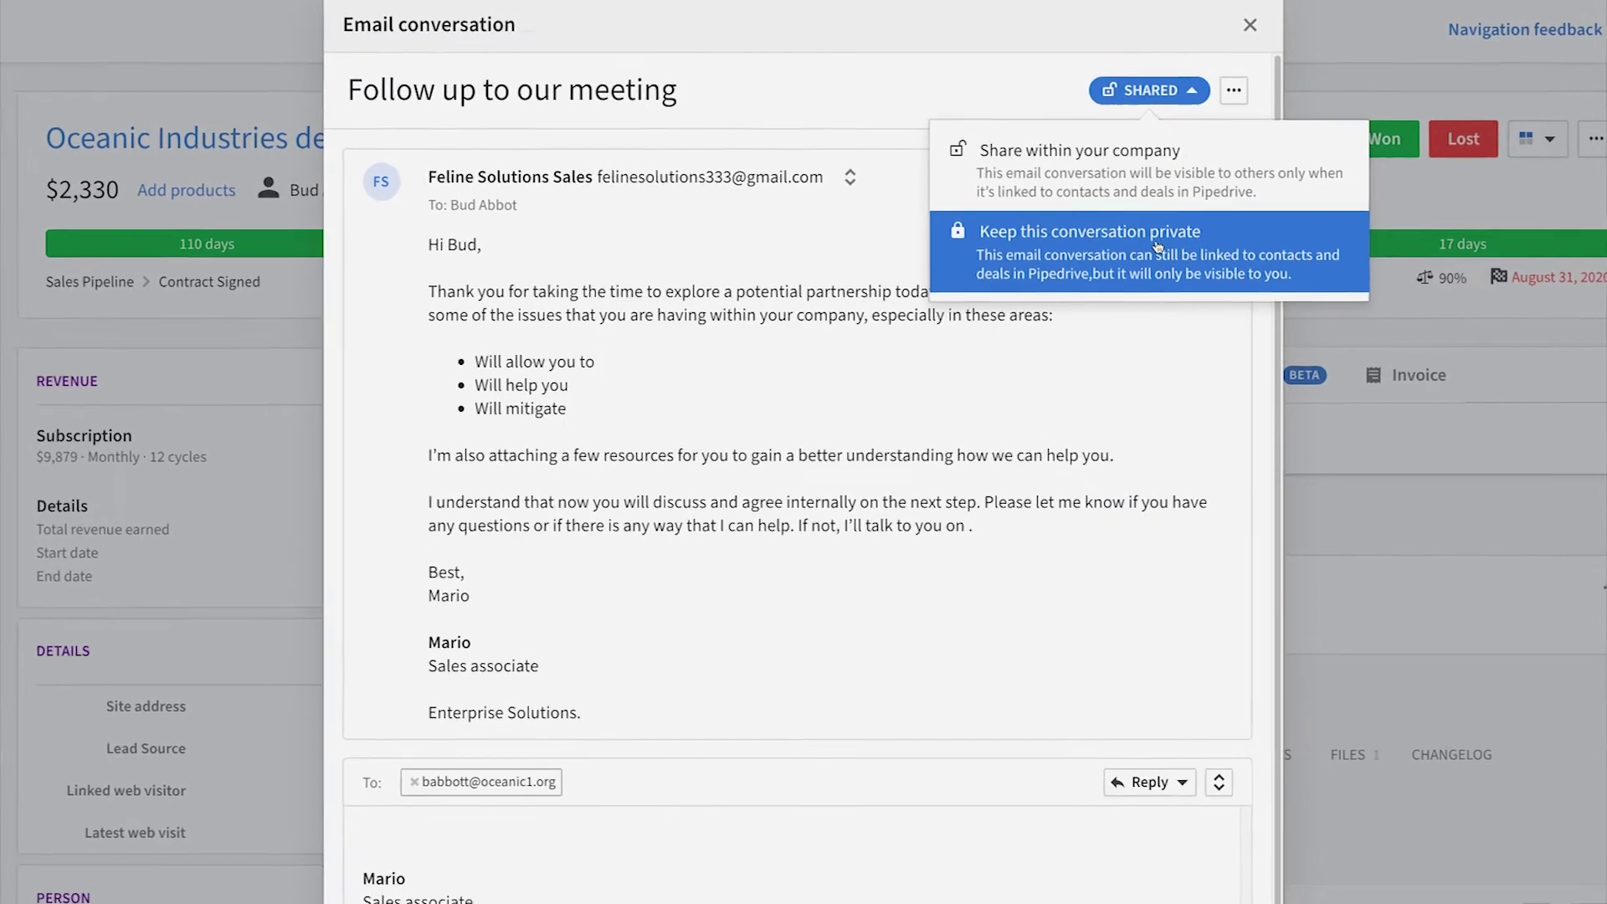
pyautogui.click(1182, 268)
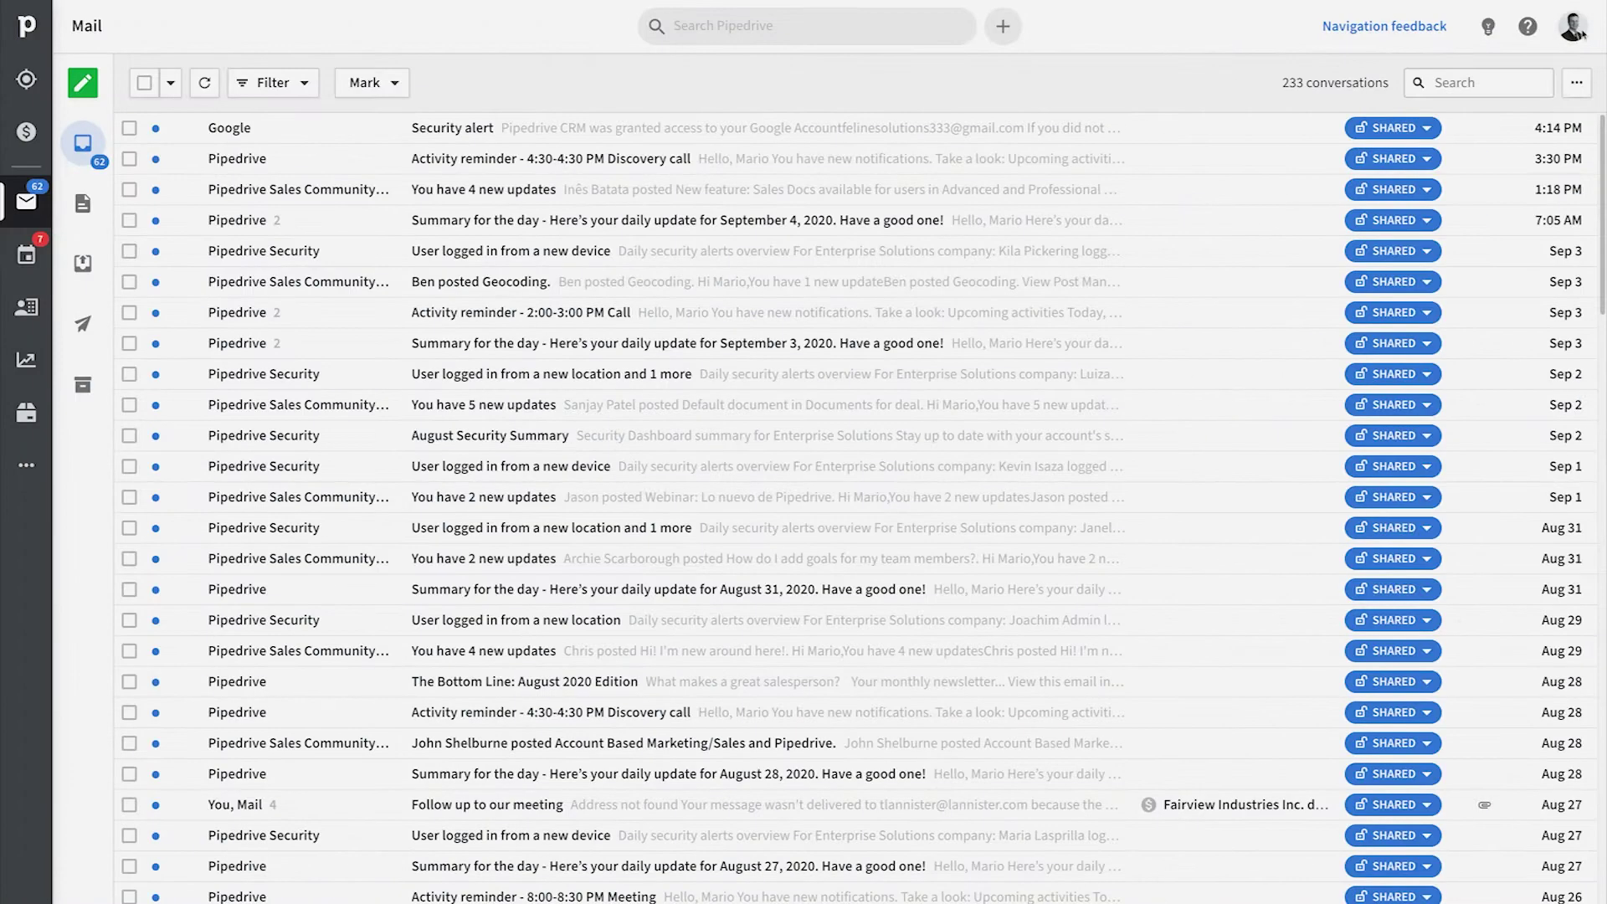
# In company Email sync settings, set default sharing to 'Keep all my email conversations private'
pyautogui.click(1572, 26)
pyautogui.click(1458, 294)
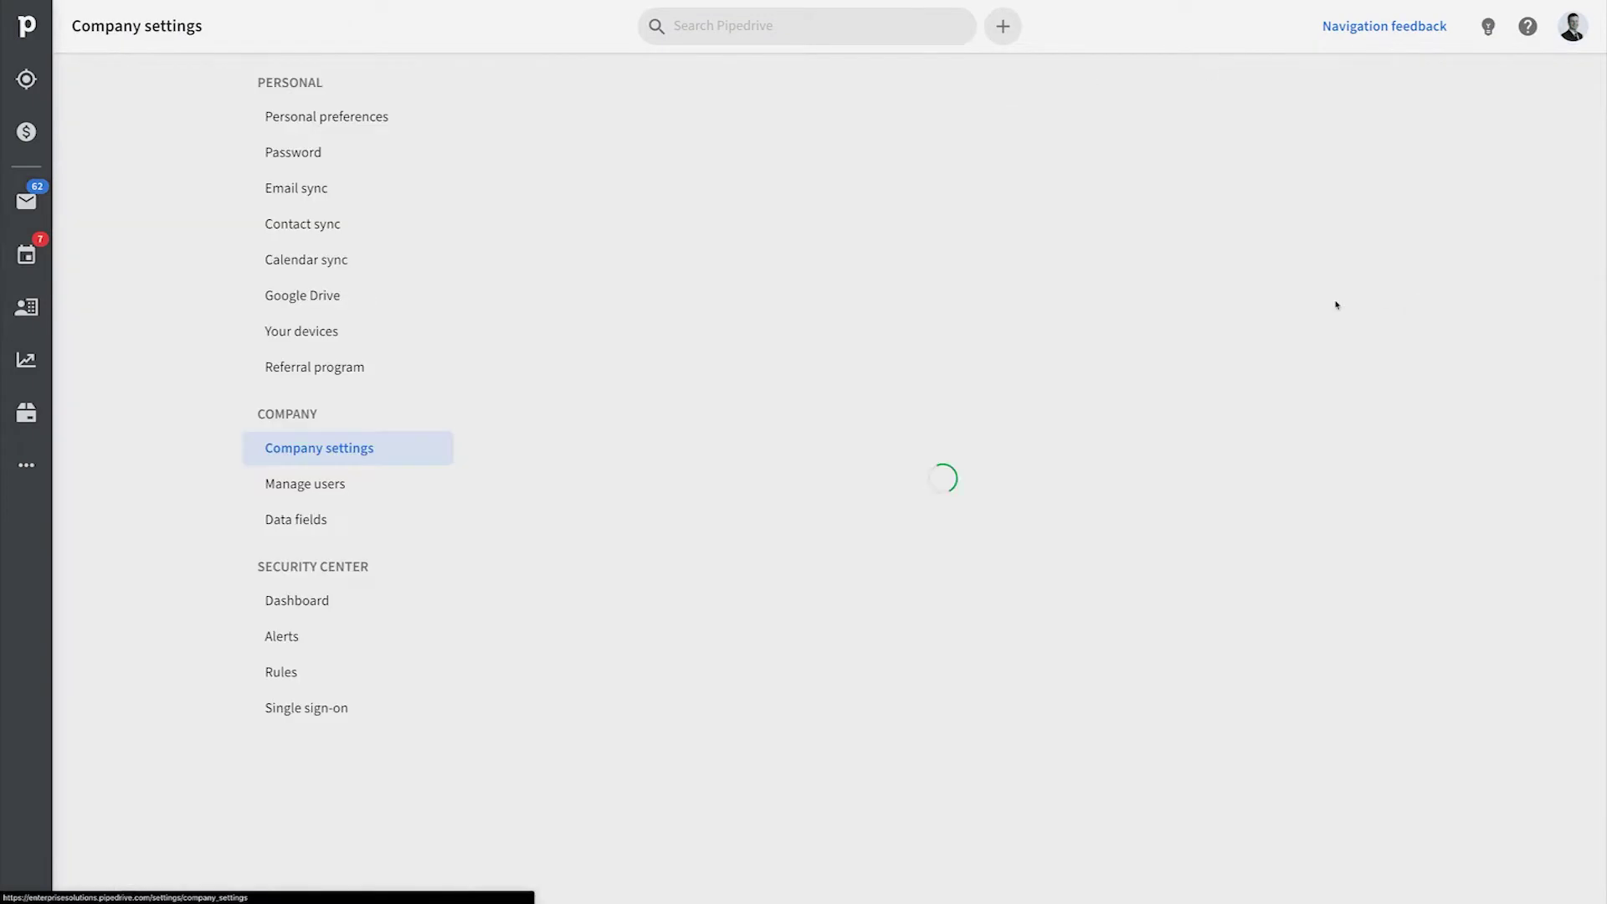
pyautogui.click(296, 191)
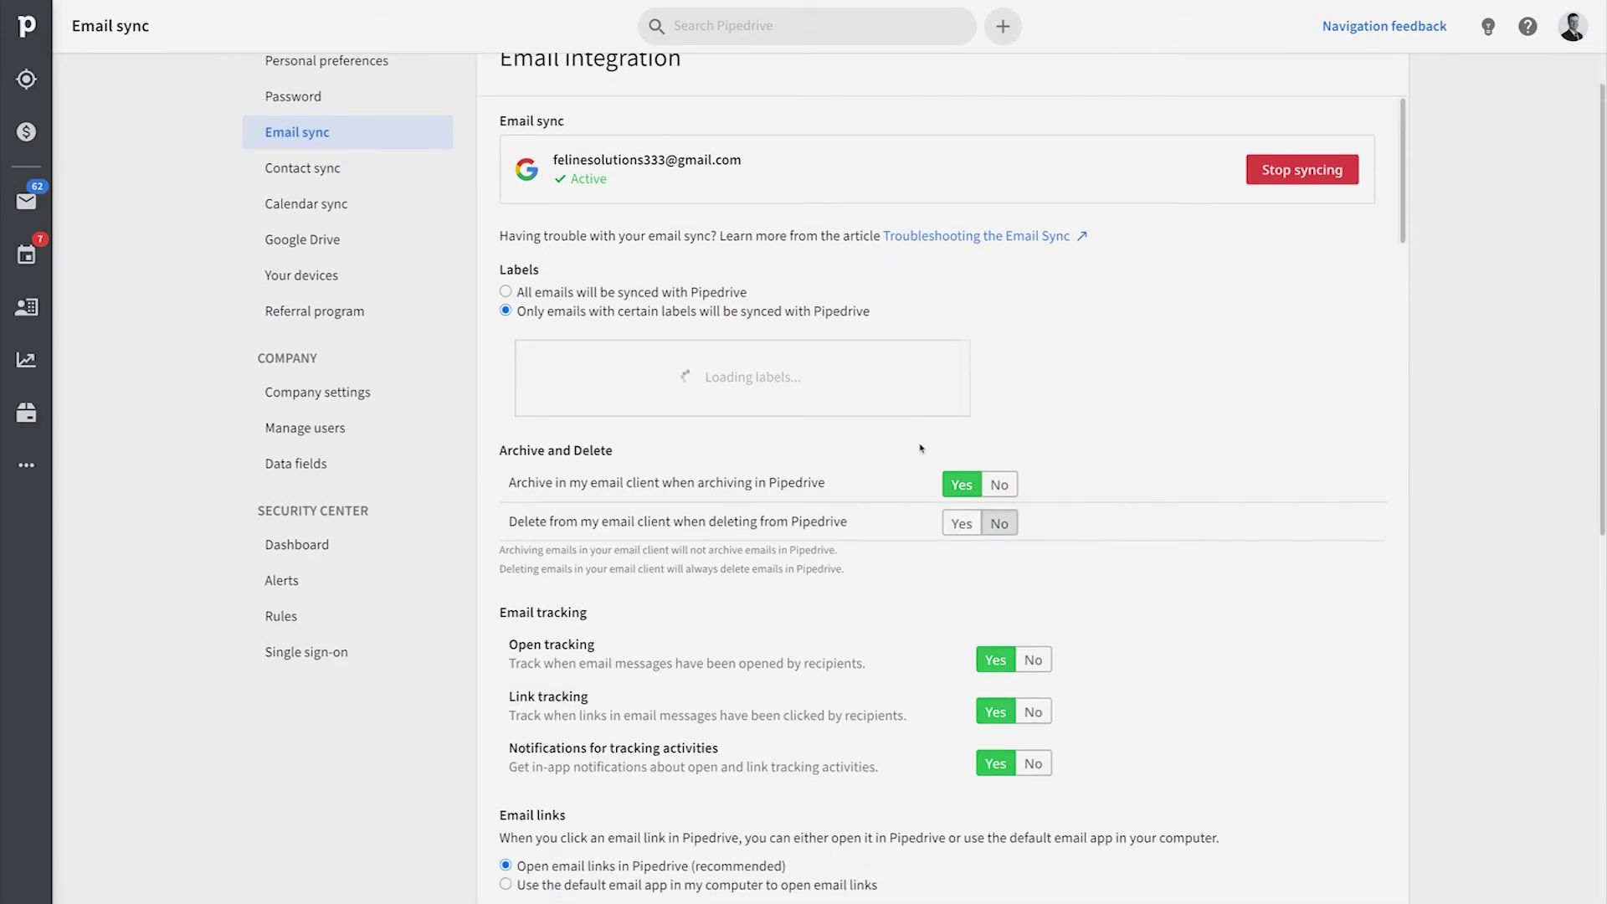
pyautogui.scroll(-5, 921, 446)
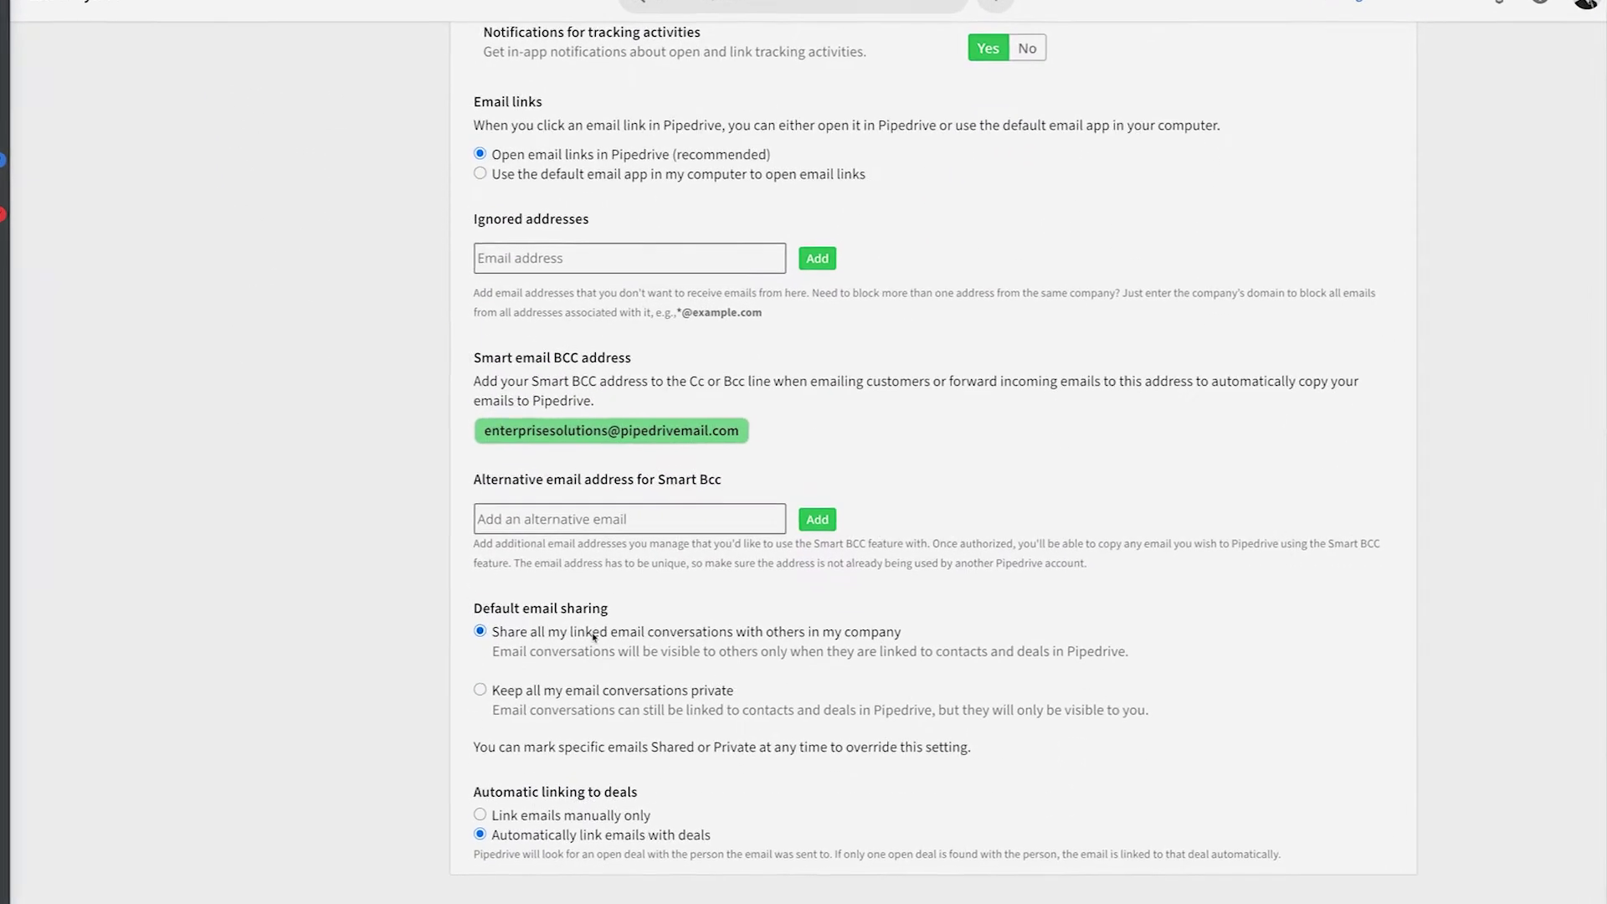
pyautogui.click(255, 624)
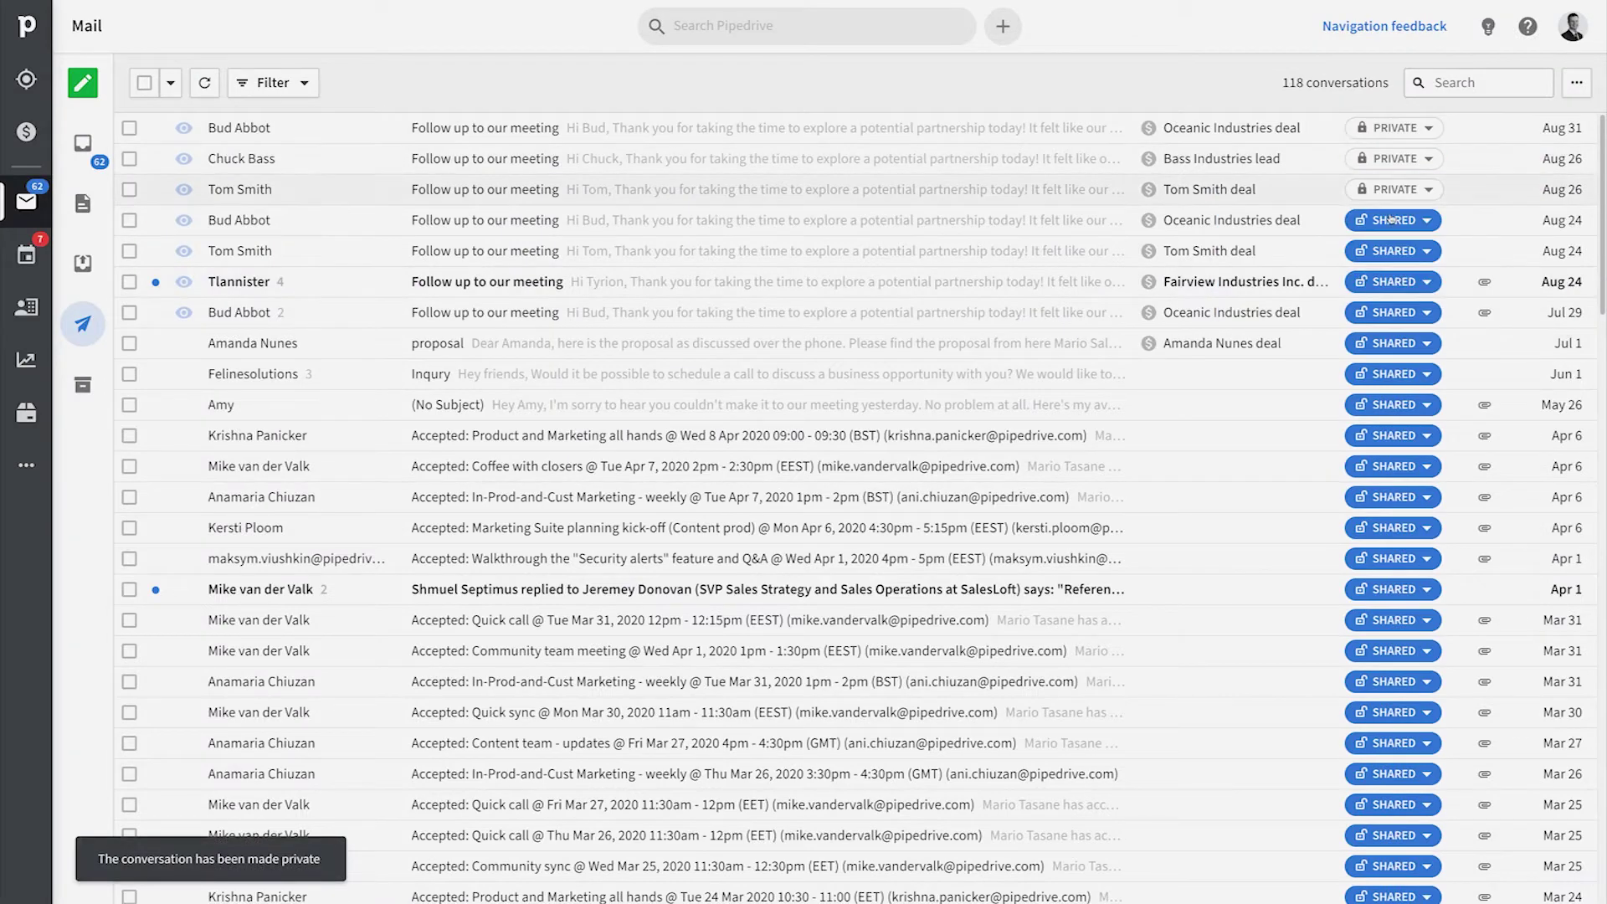
pyautogui.click(1395, 220)
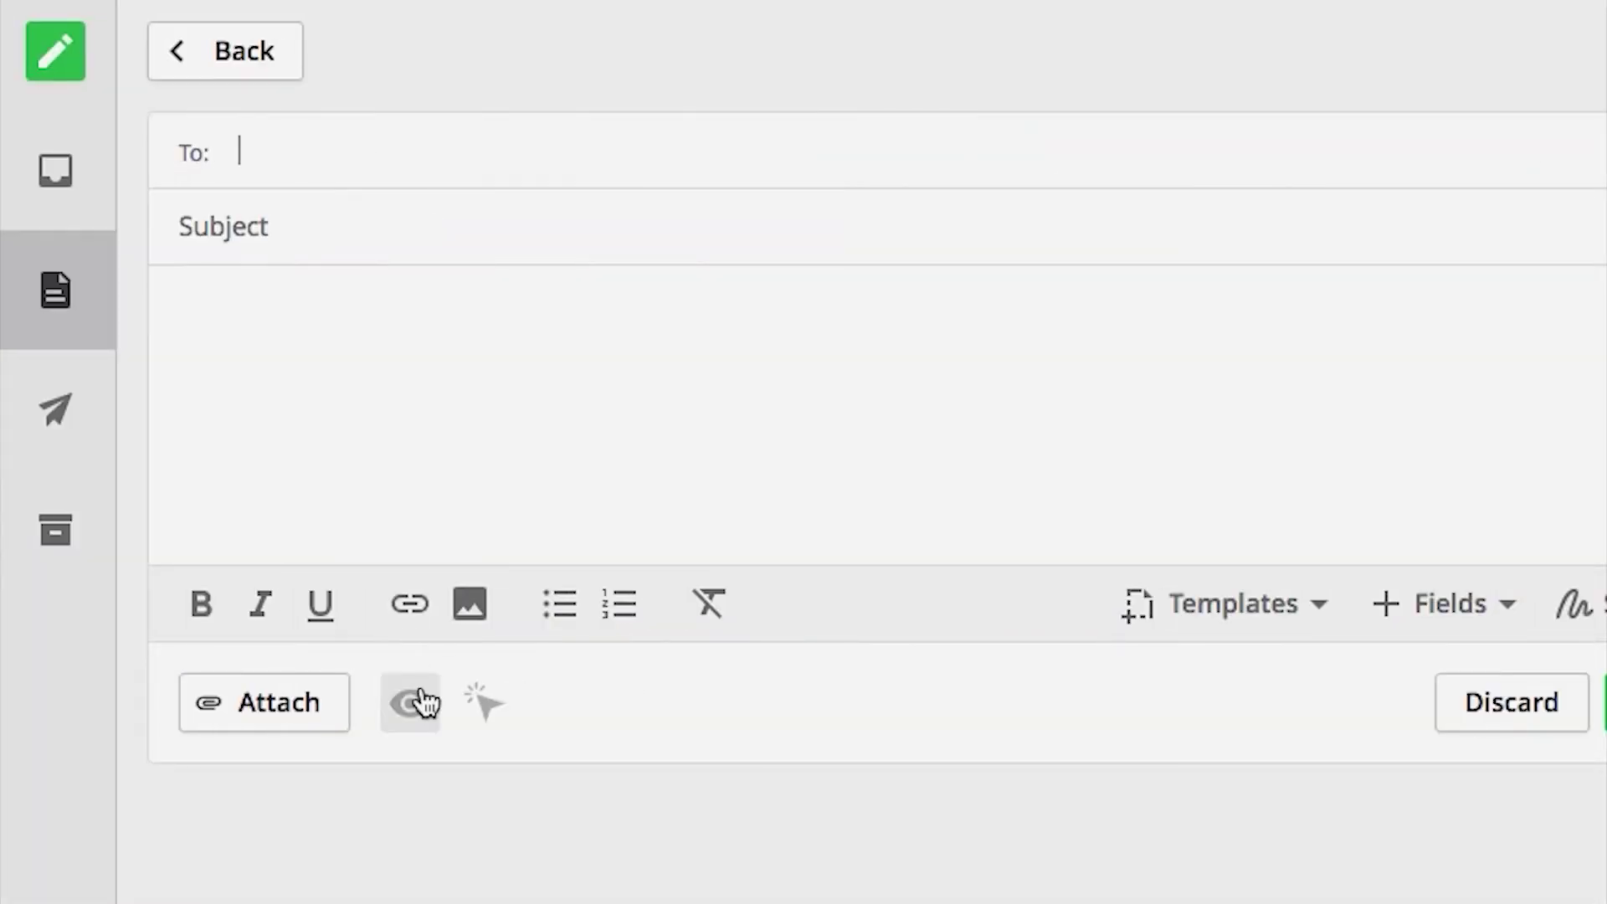
# Enable open and link tracking, apply the Follow up template, and select all 25 people
pyautogui.click(414, 701)
pyautogui.click(486, 704)
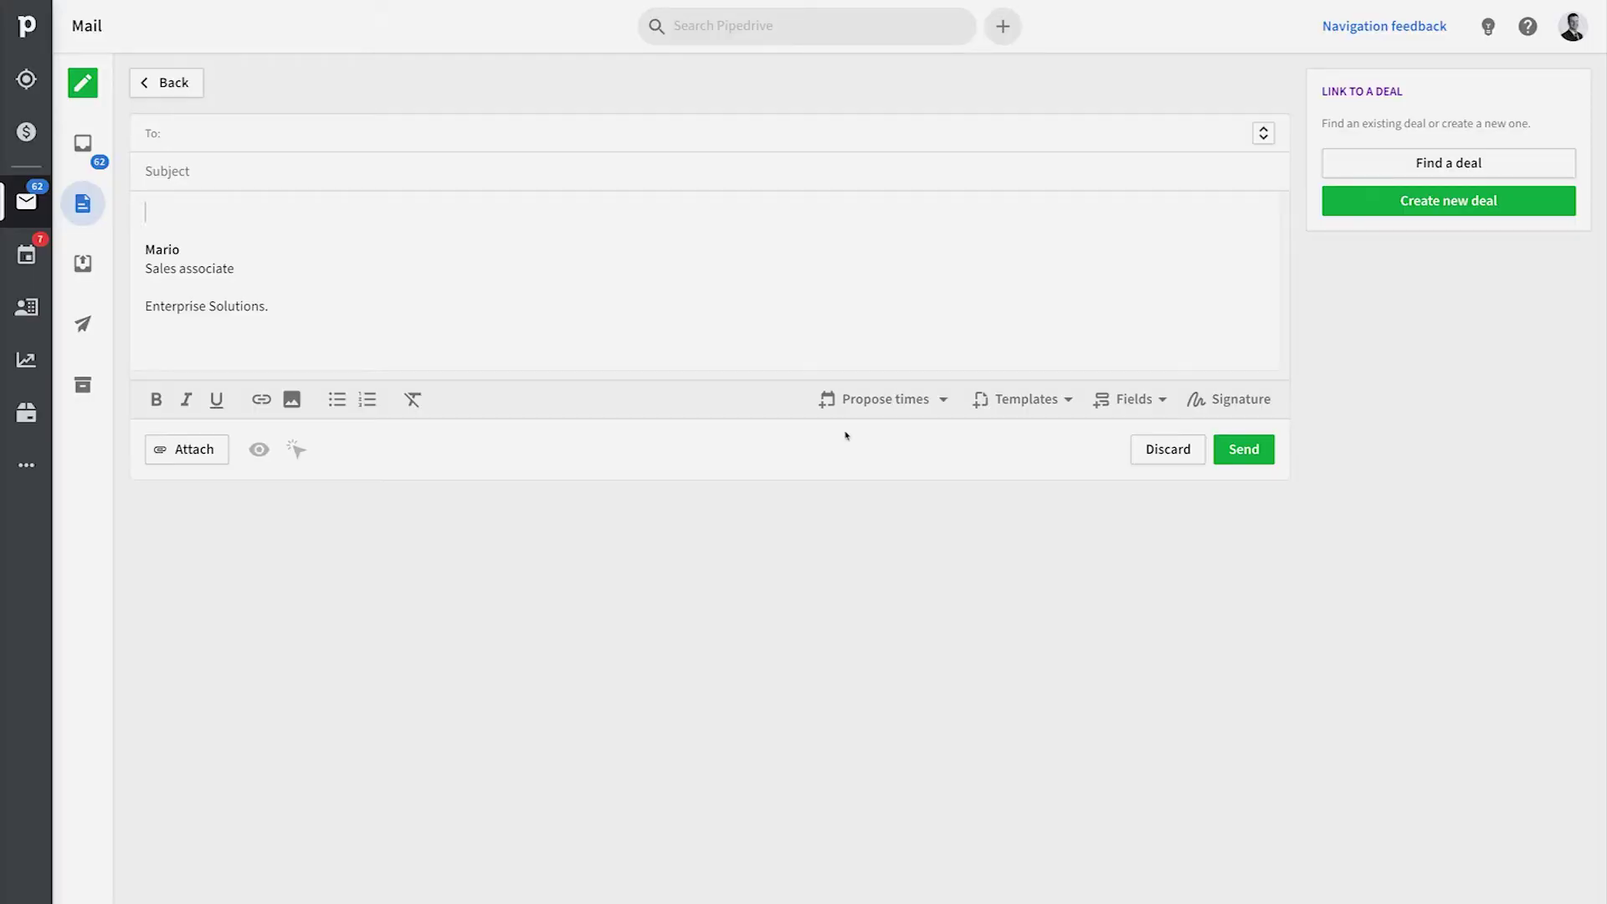
pyautogui.click(1066, 402)
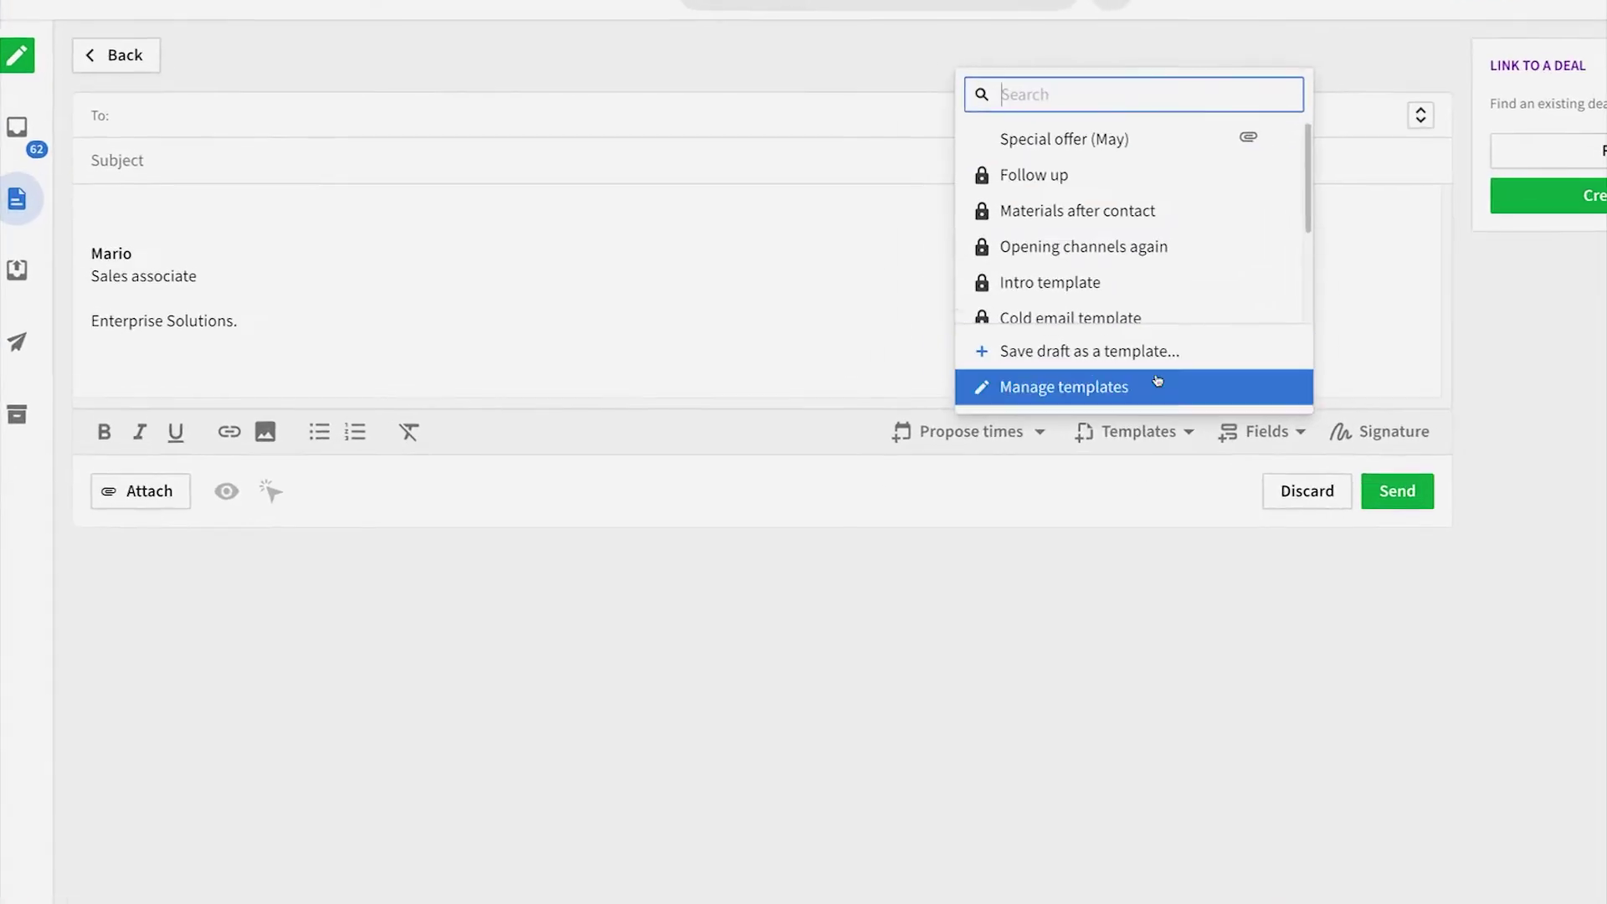
pyautogui.click(973, 180)
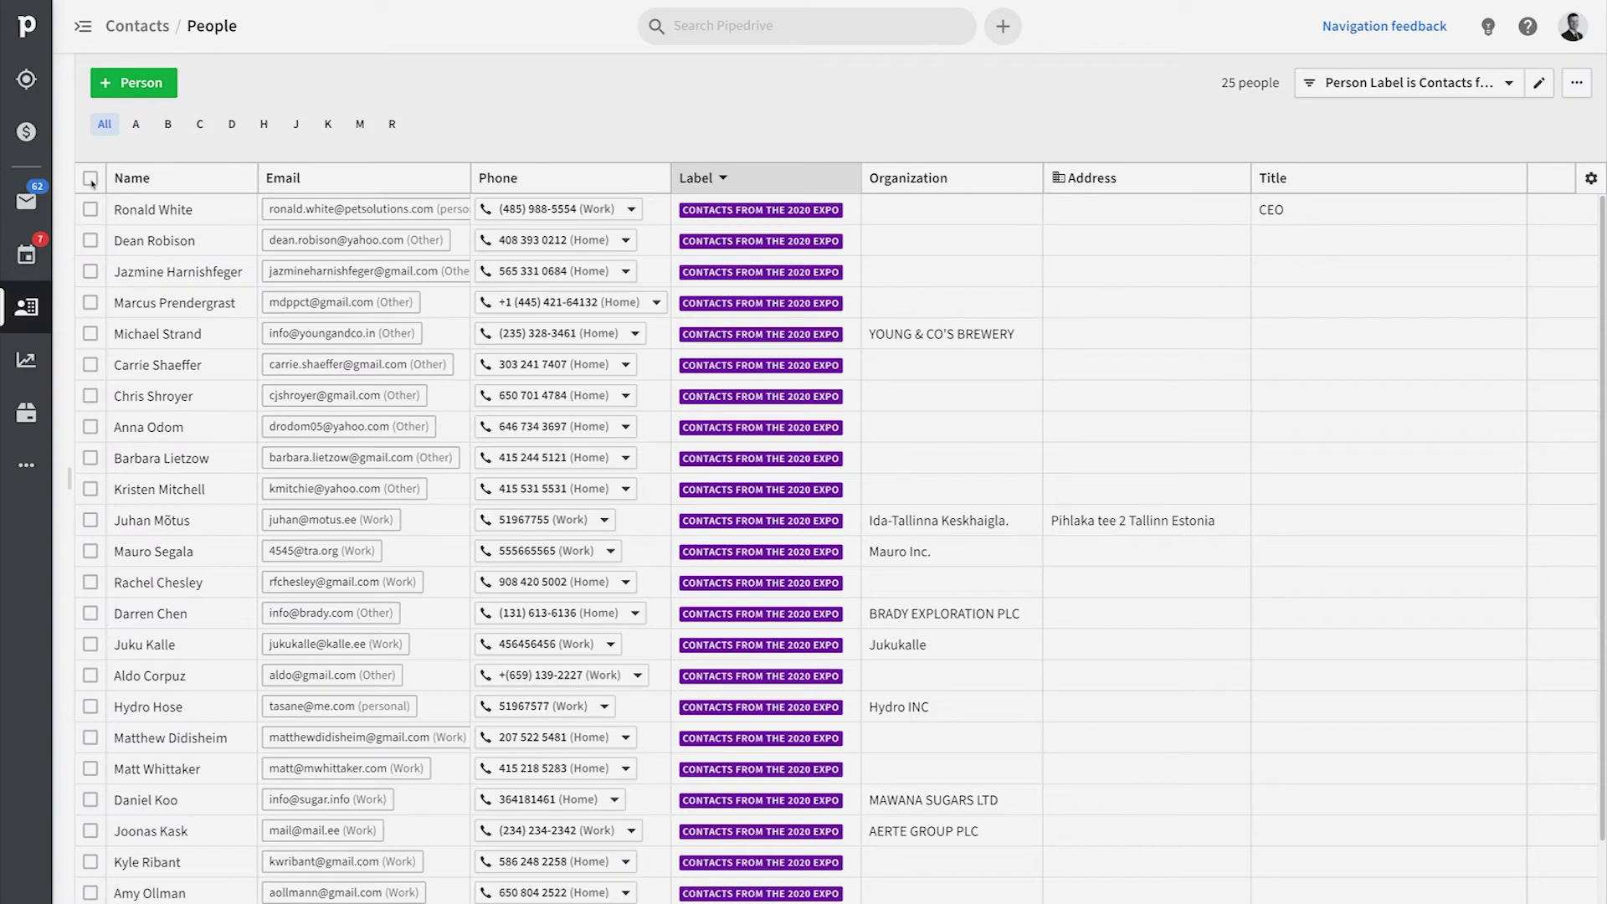
pyautogui.click(91, 179)
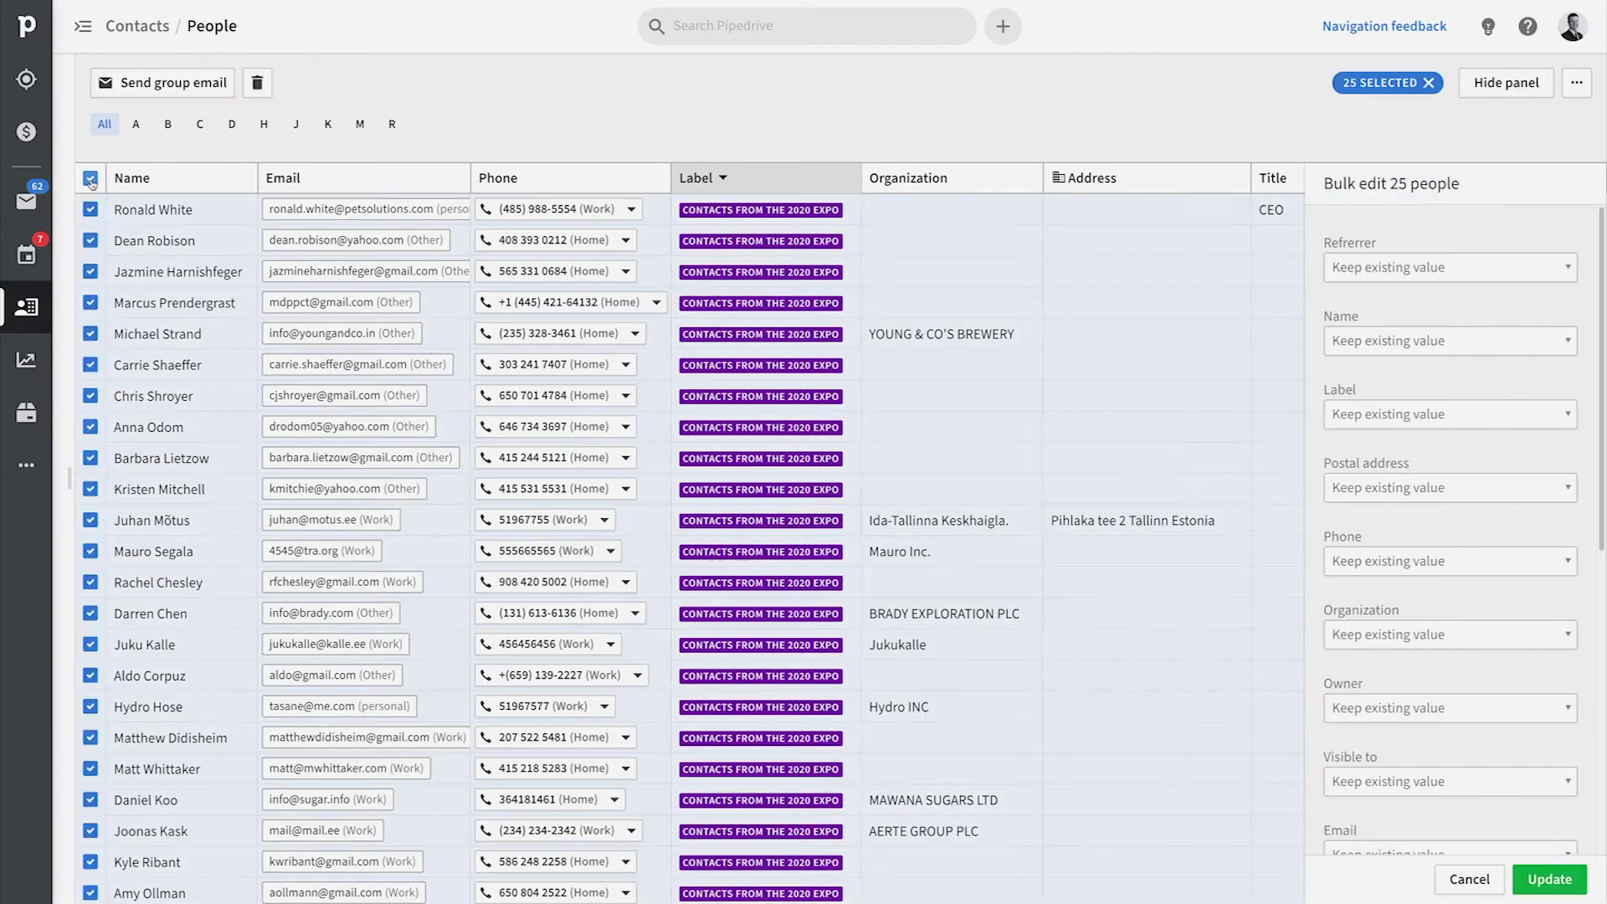
# Start a group email to the selected people using the Intro template
pyautogui.click(169, 82)
pyautogui.click(816, 106)
pyautogui.click(818, 305)
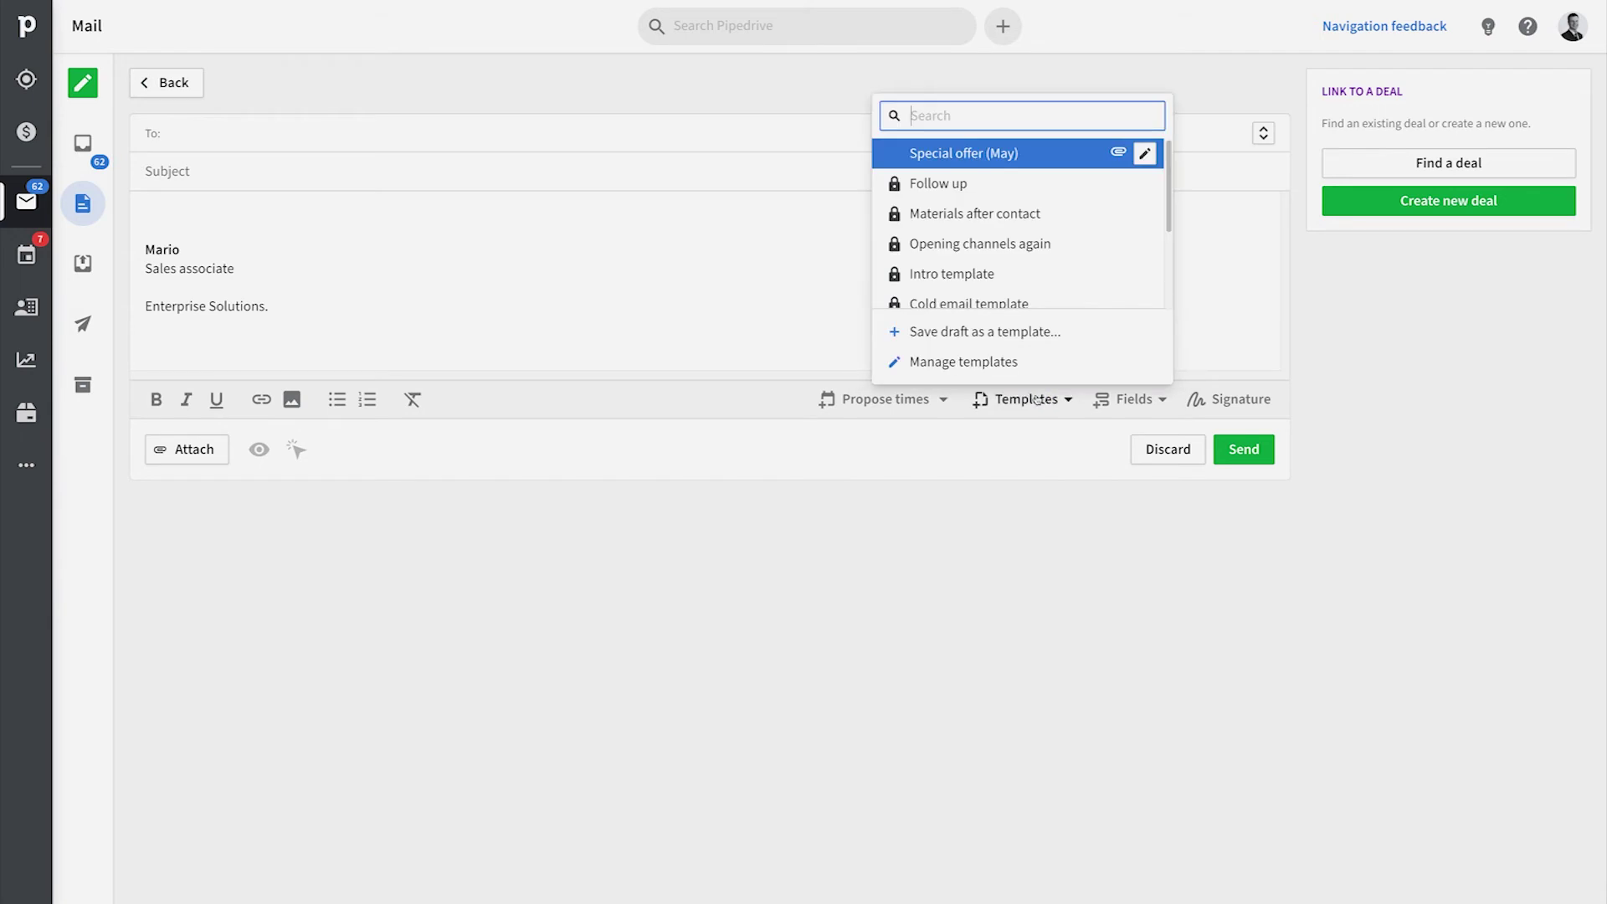
# Insert the Special offer (May) template, add the matching contact as recipient, and fill the discount
pyautogui.click(968, 153)
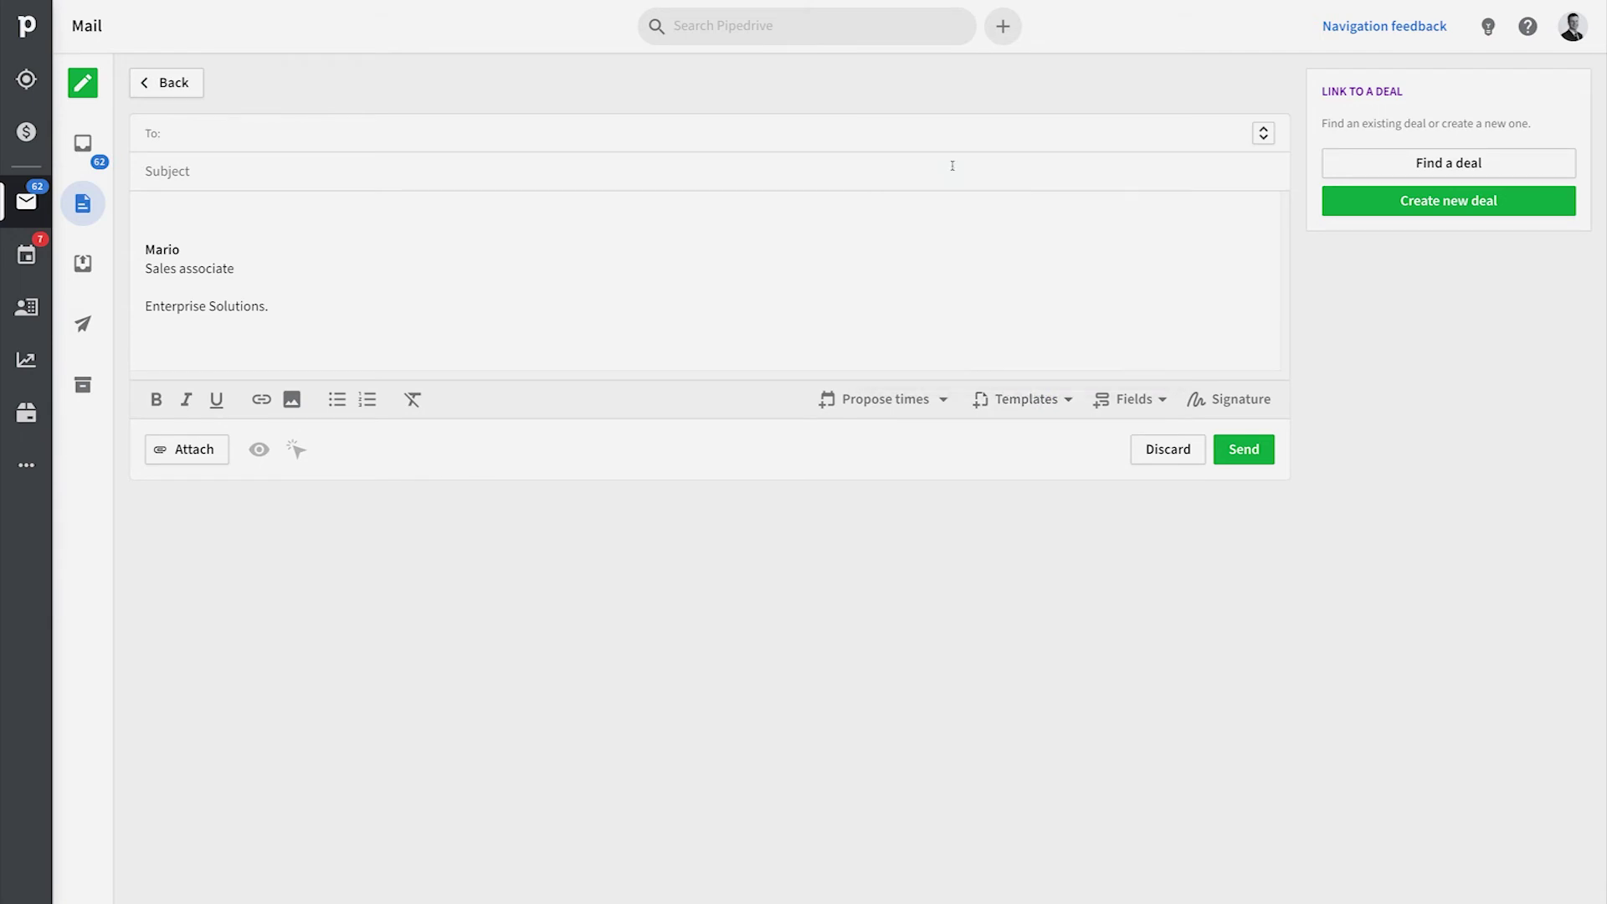
pyautogui.click(251, 133)
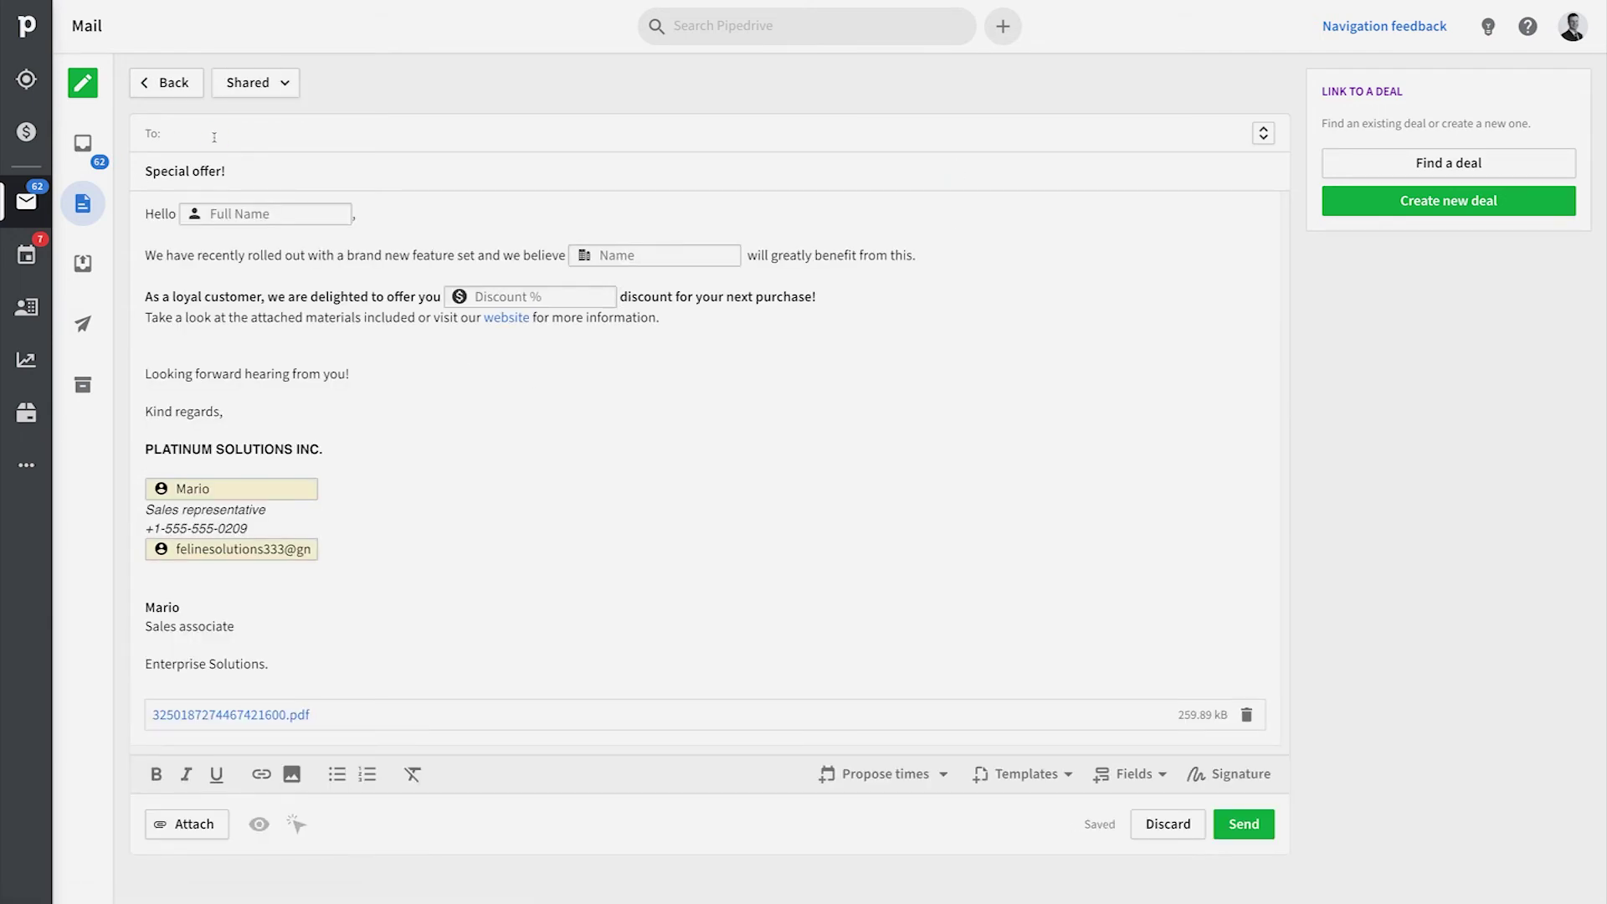
pyautogui.write('bud')
pyautogui.click(213, 189)
pyautogui.click(565, 295)
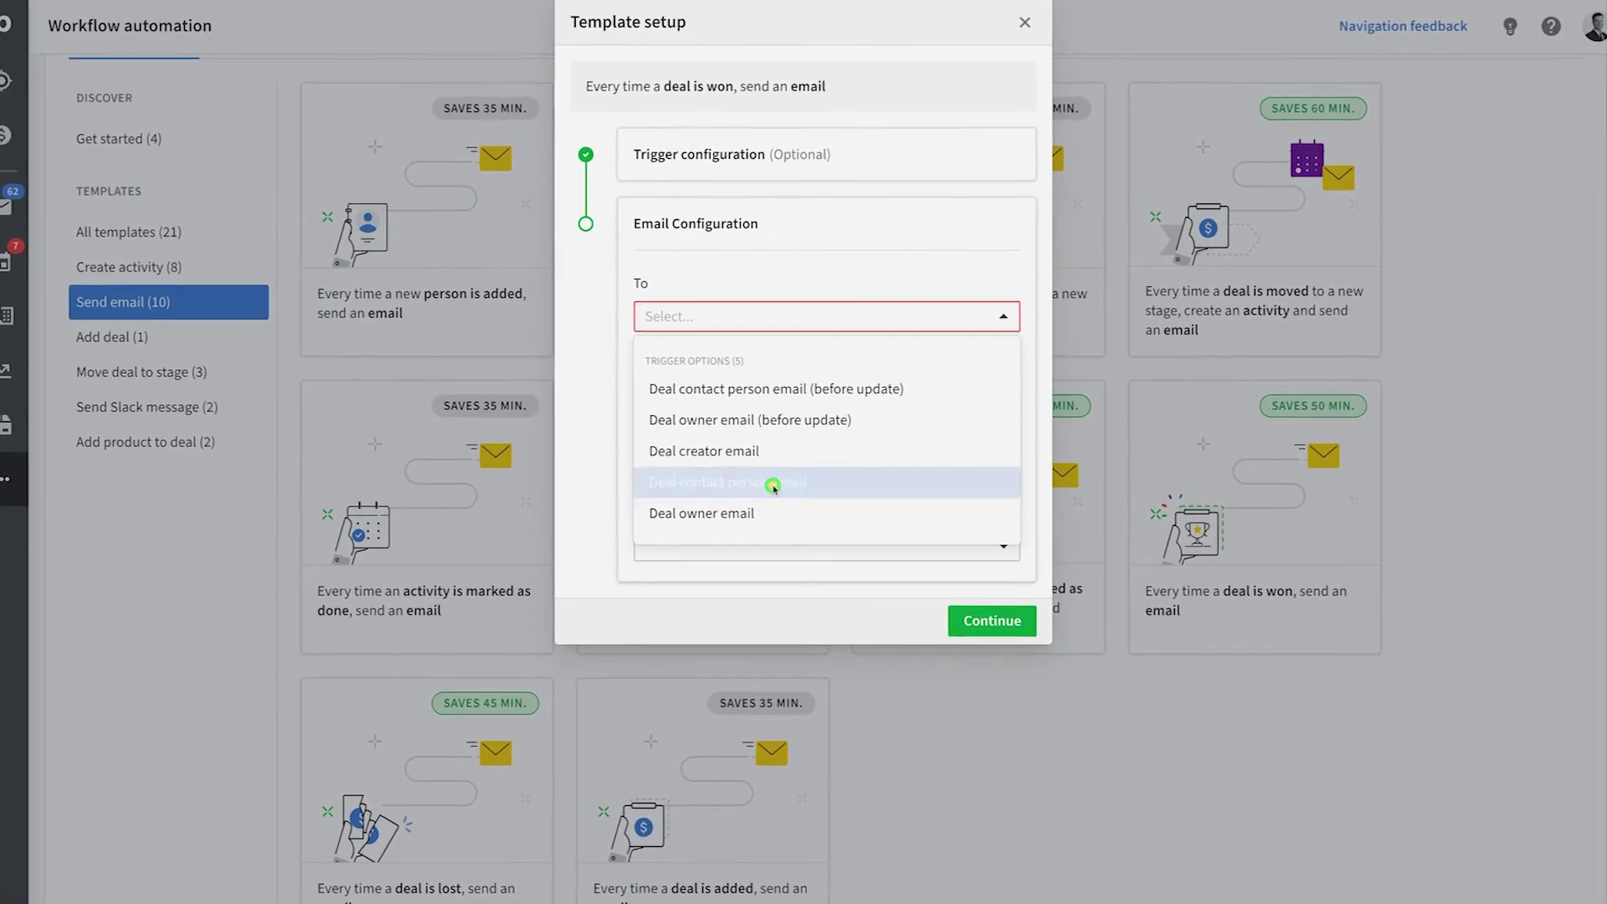
# Email the deal contact person with the Deal won template, with open and link tracking on
pyautogui.click(809, 468)
pyautogui.click(655, 389)
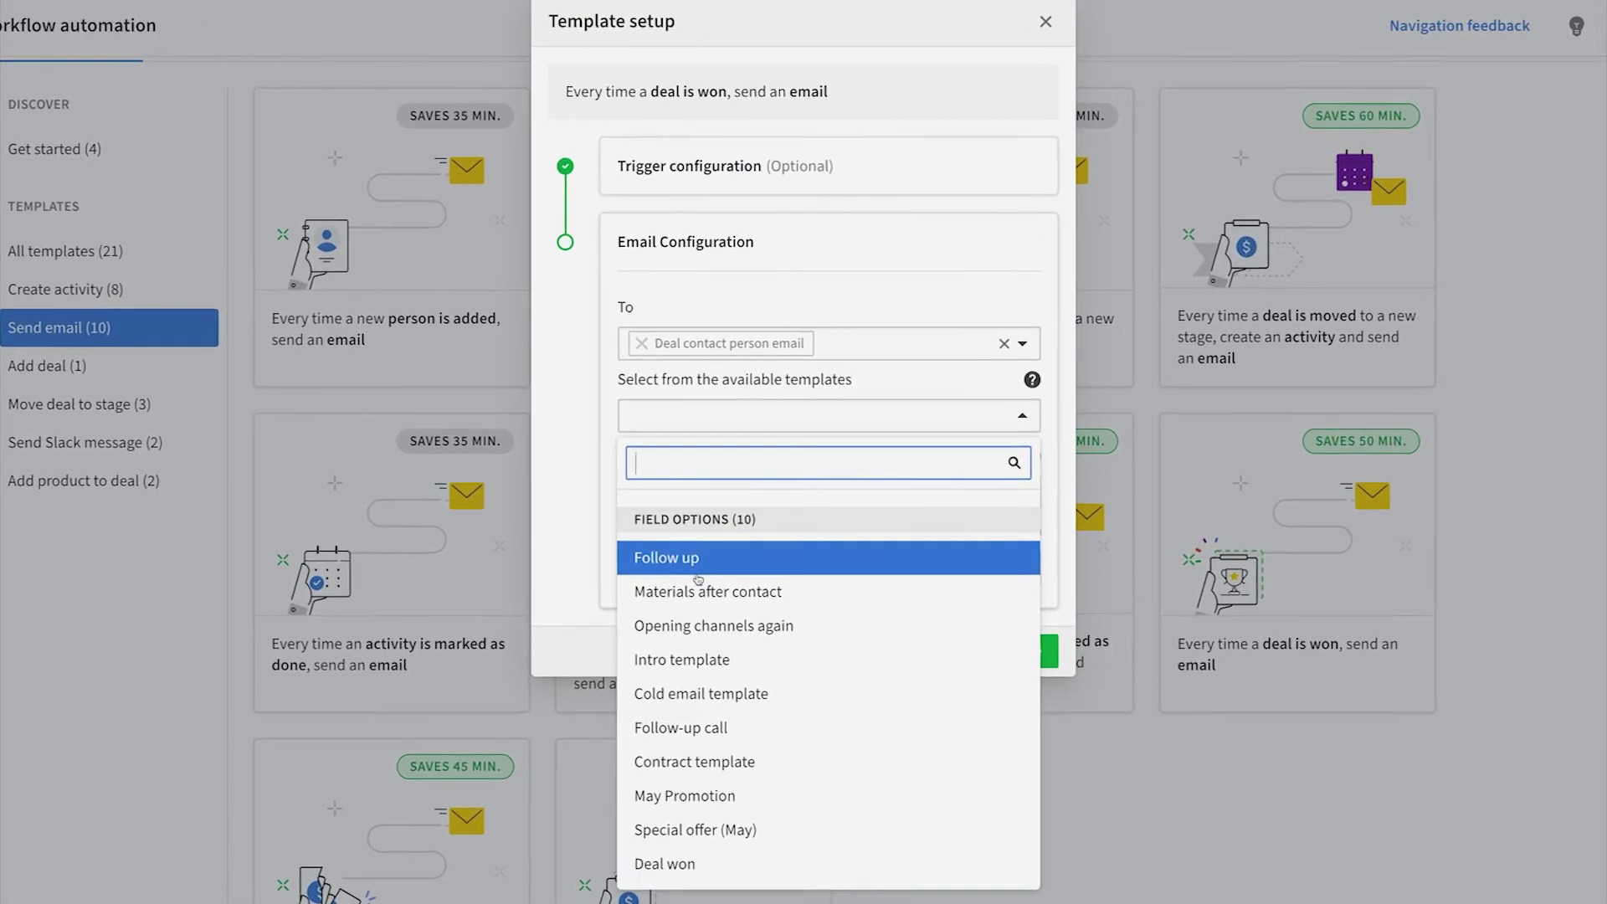
pyautogui.click(662, 884)
pyautogui.click(754, 506)
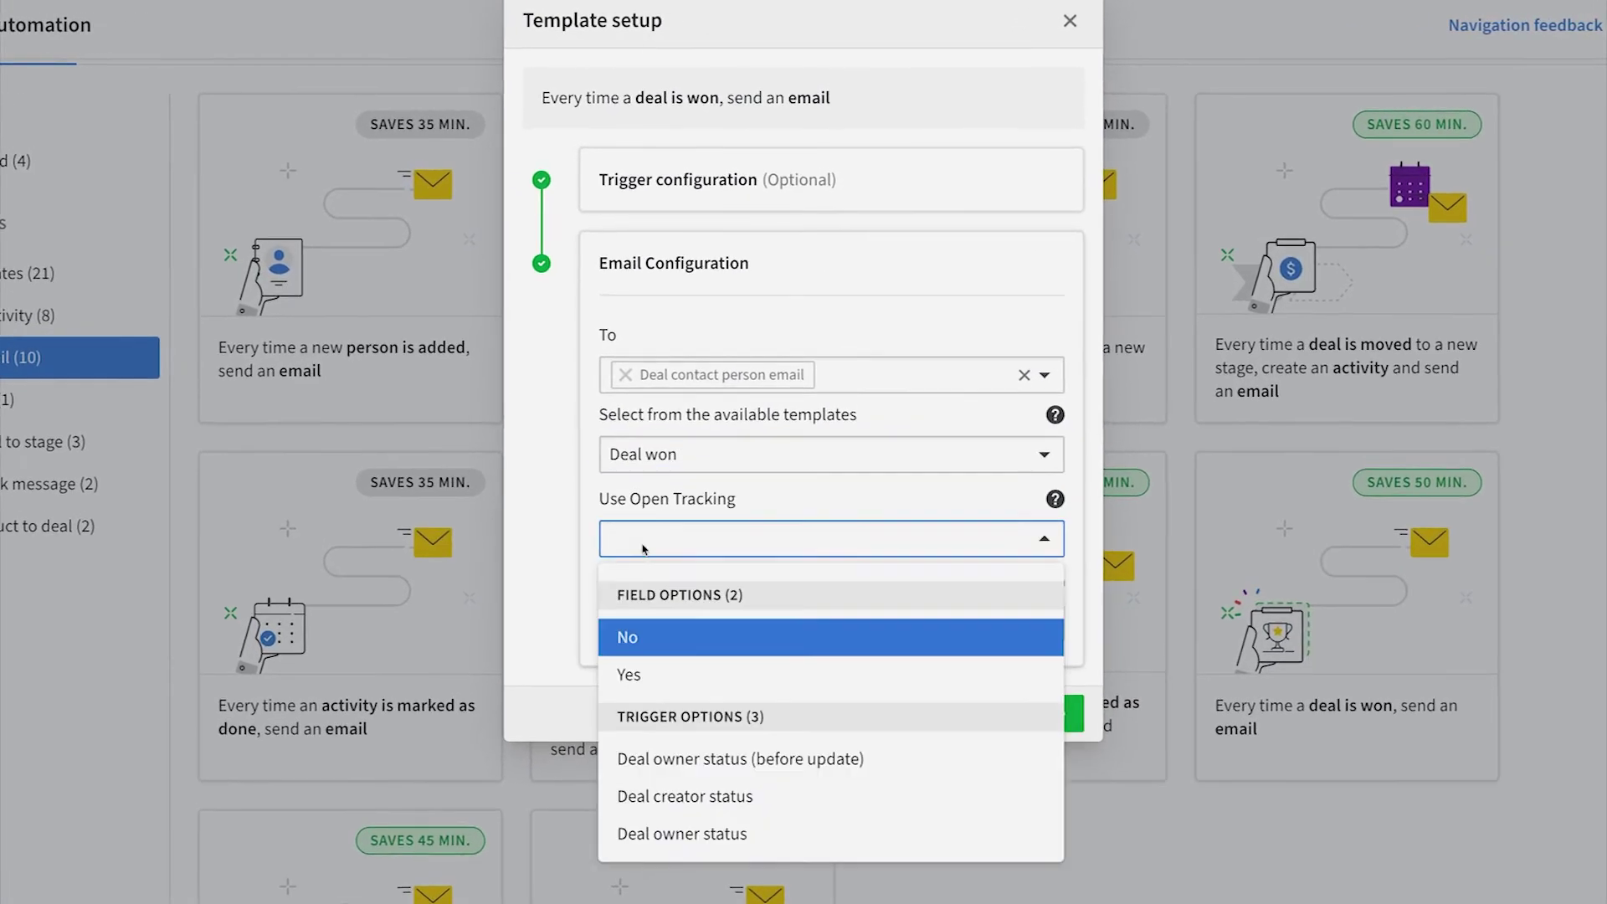
pyautogui.click(637, 688)
pyautogui.click(646, 556)
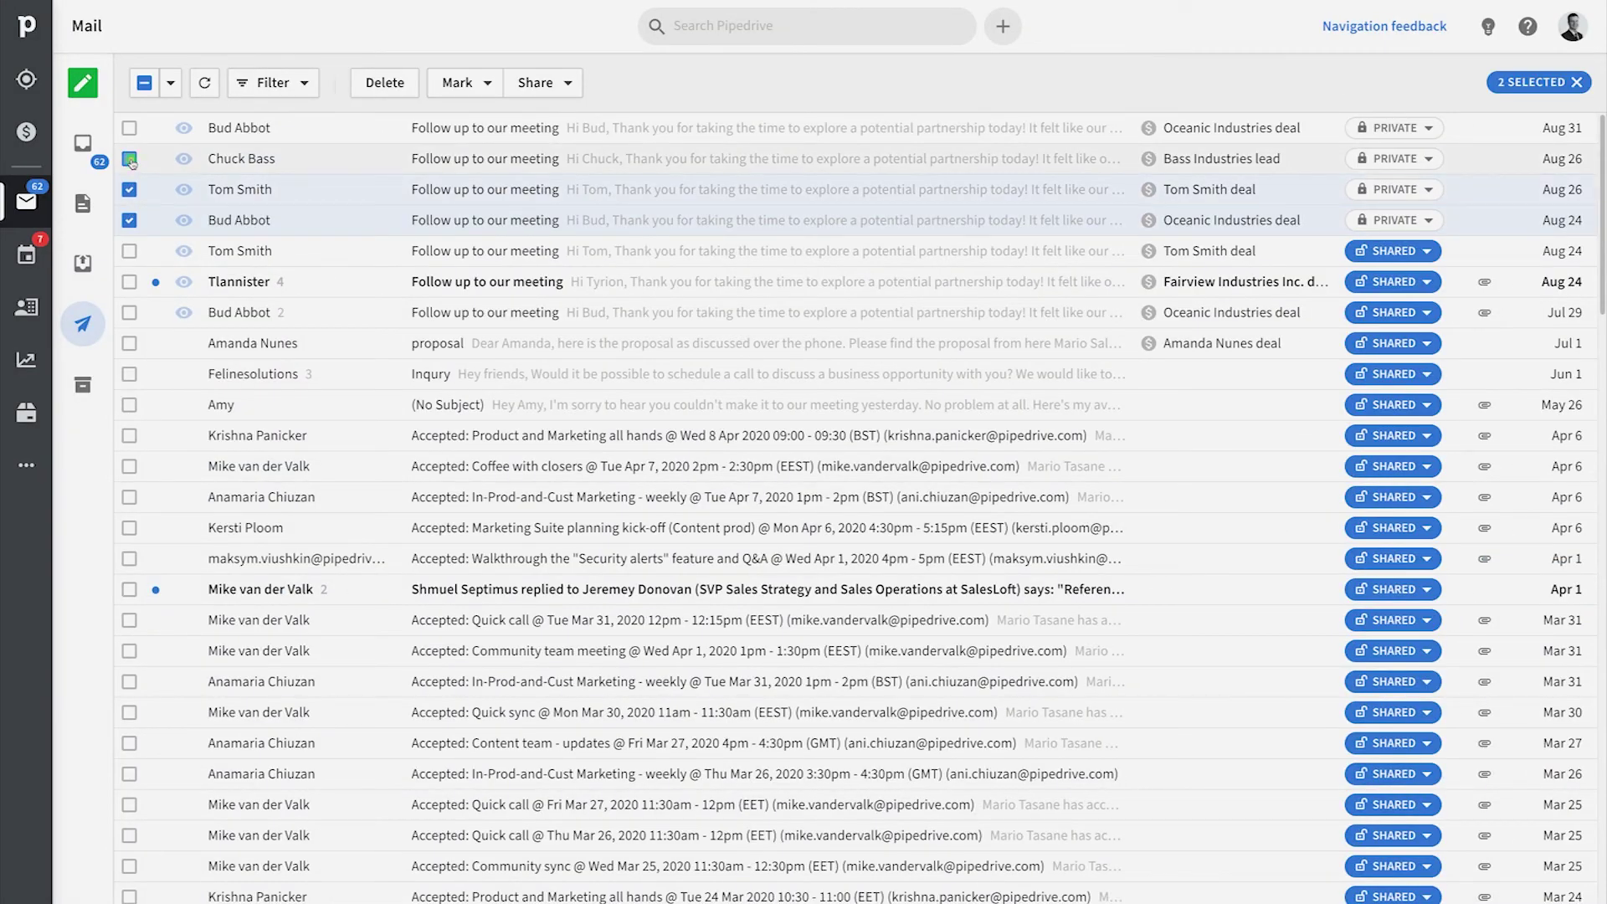
# Select four private 'Follow up to our meeting' conversations and share them
pyautogui.click(130, 160)
pyautogui.click(130, 128)
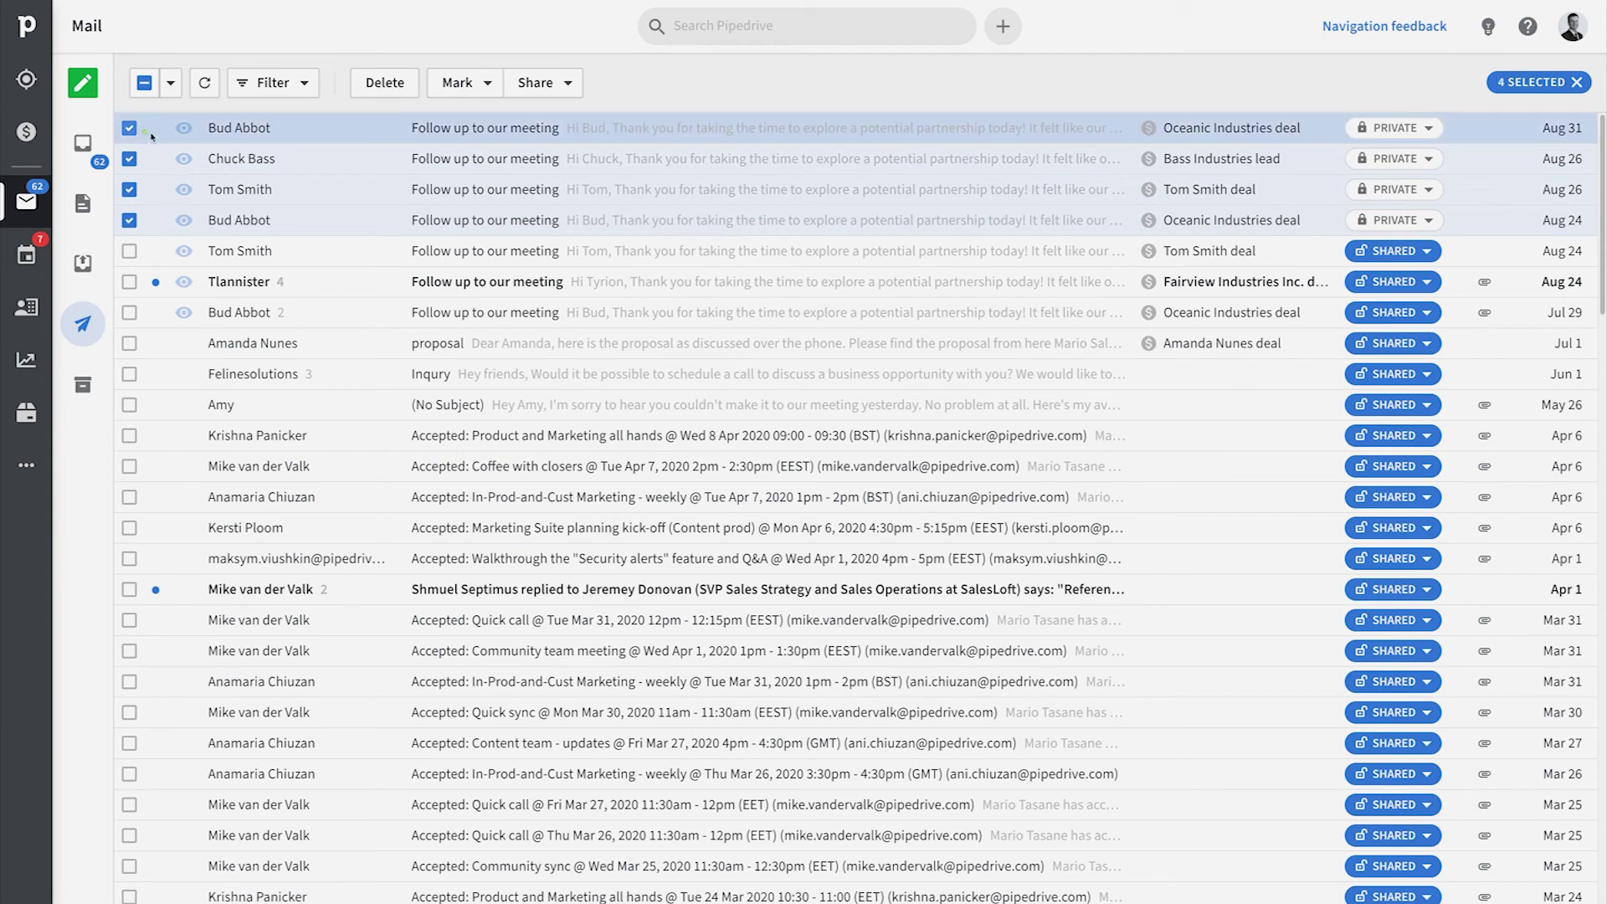
pyautogui.click(535, 83)
pyautogui.click(465, 146)
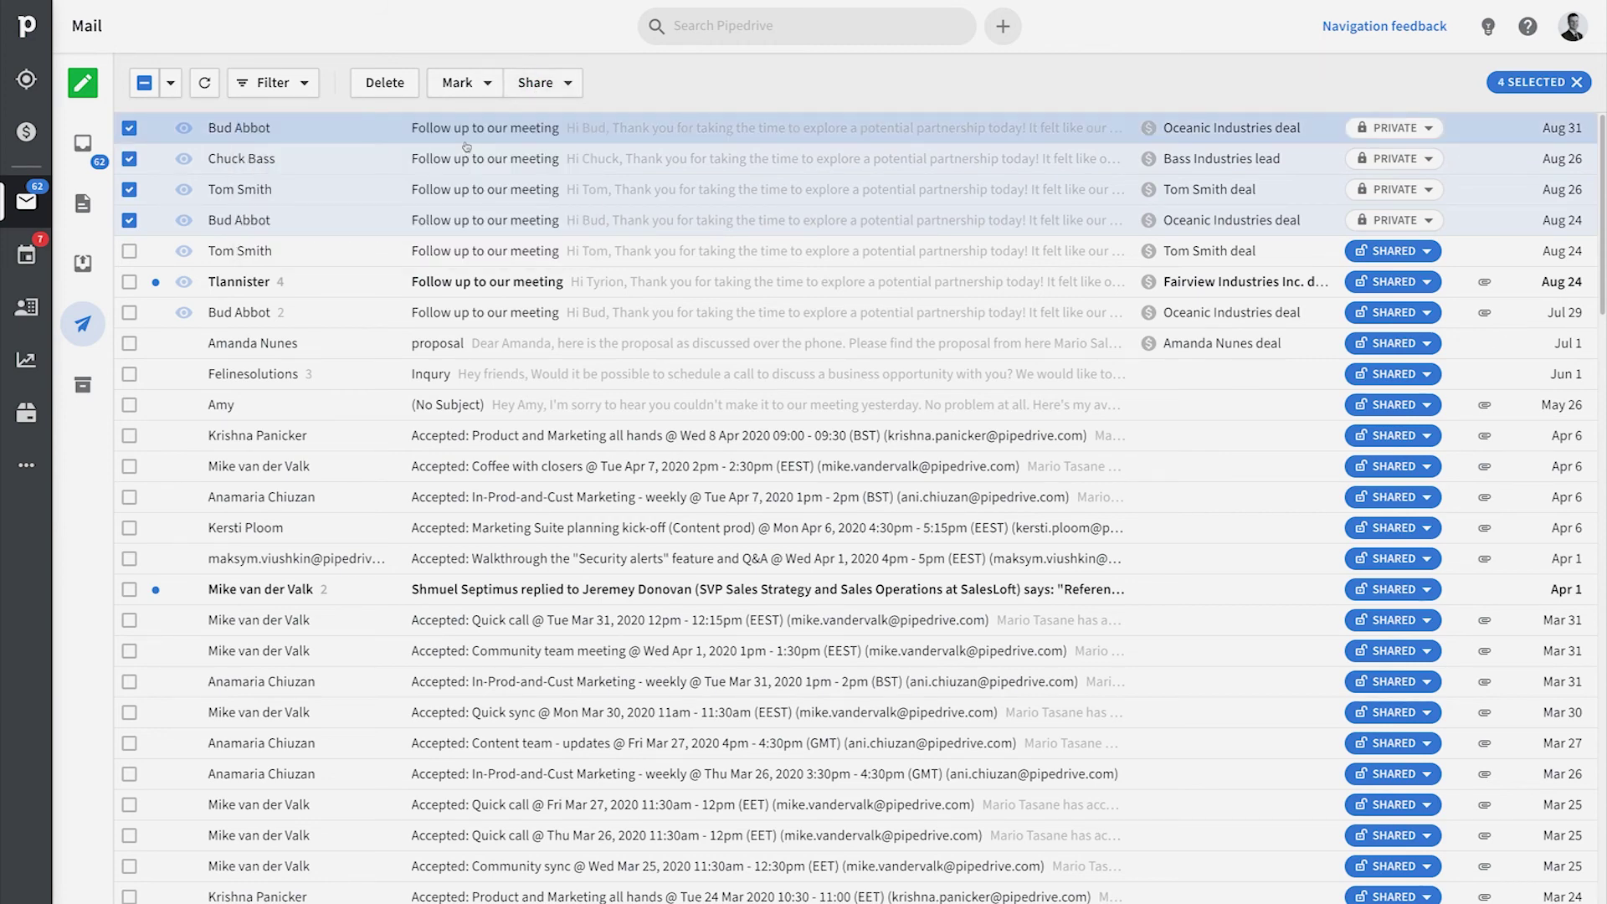